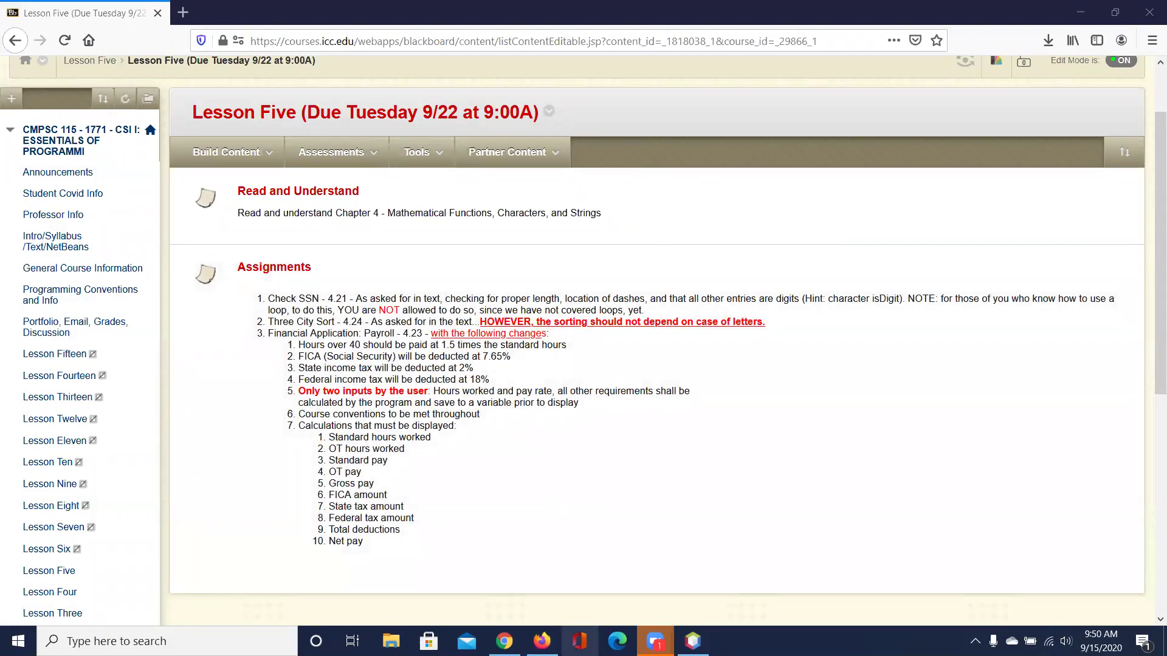
# Step: Switch to the Office app and create a new blank workbook in Excel
pyautogui.click(580, 641)
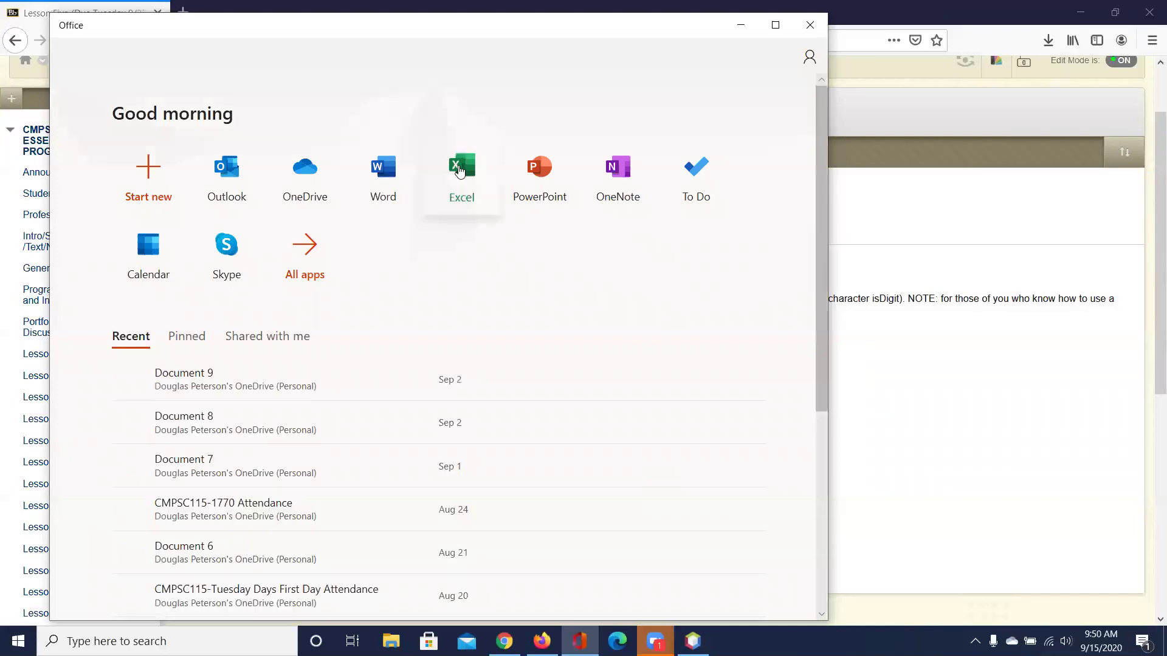
pyautogui.click(458, 169)
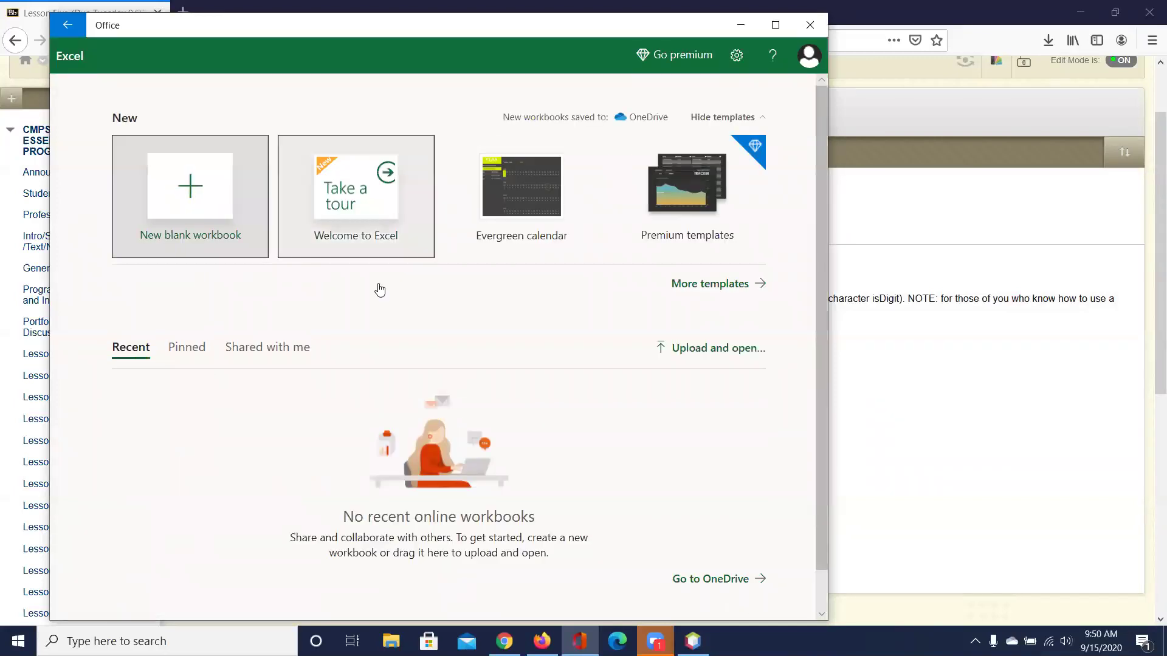
pyautogui.scroll(-1, 306, 347)
pyautogui.scroll(-2, 307, 349)
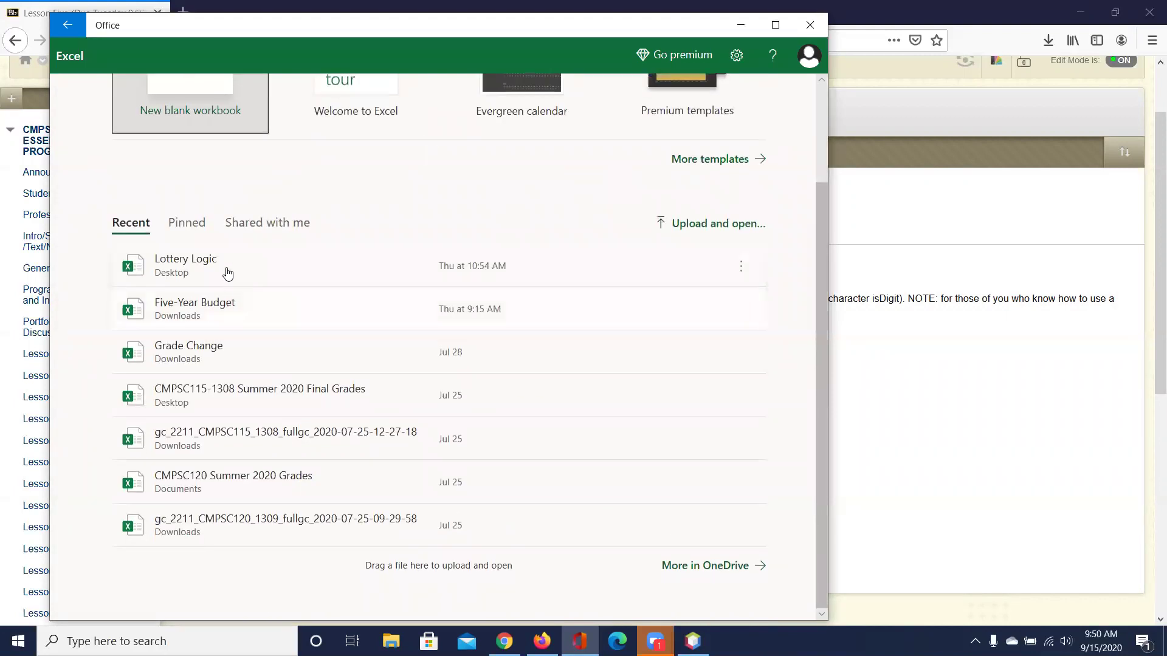
pyautogui.scroll(2, 203, 278)
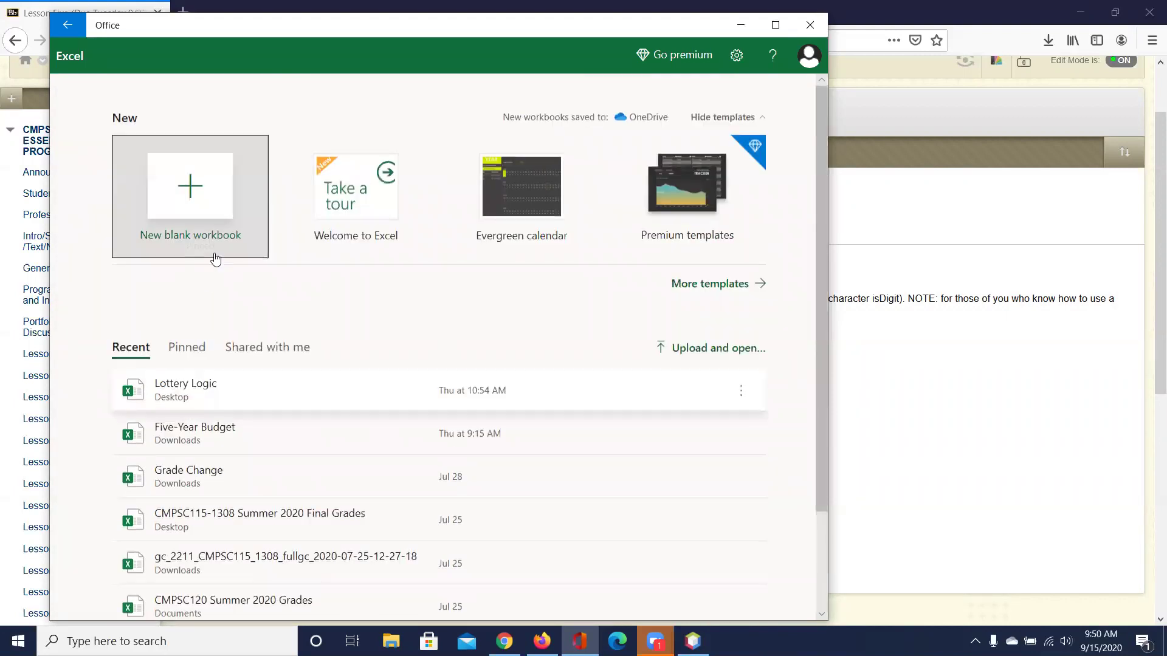
pyautogui.click(228, 209)
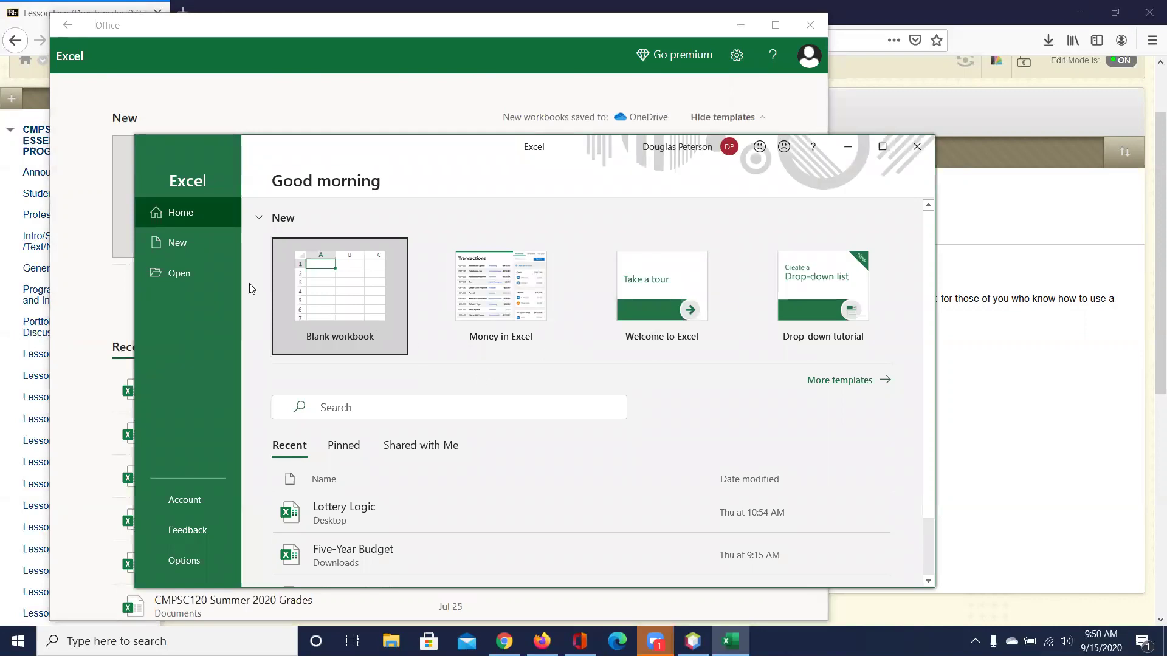
pyautogui.click(320, 297)
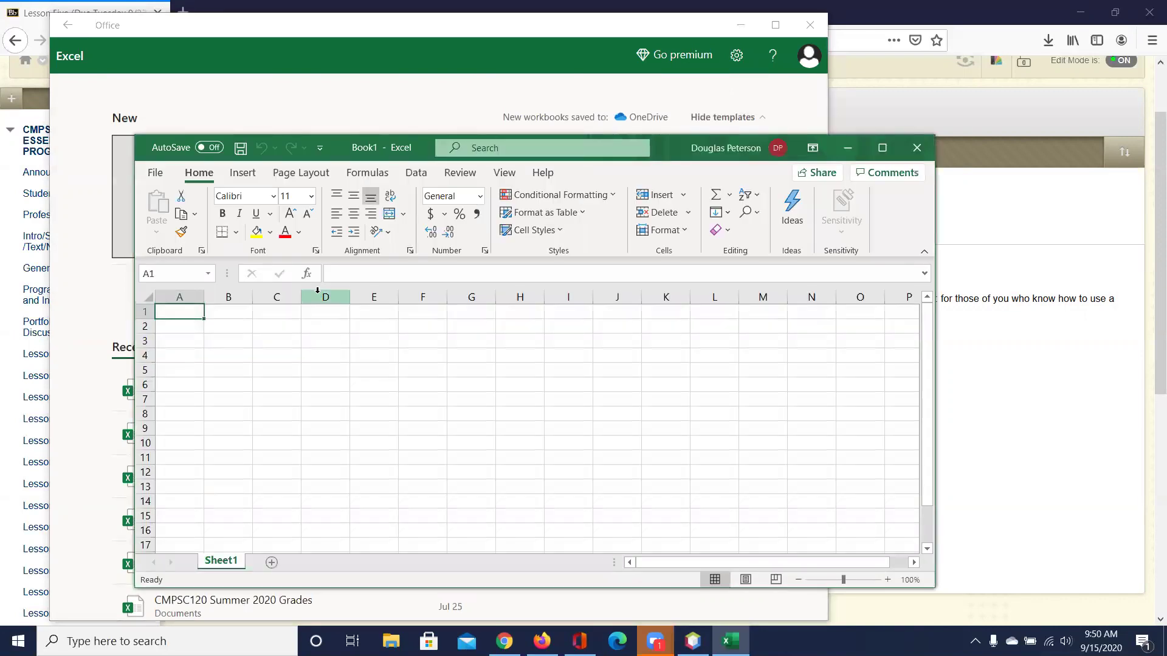
# Step: Enter the city abbreviations Chi, bos and Atl down column C in cells C2 to C4
pyautogui.click(289, 332)
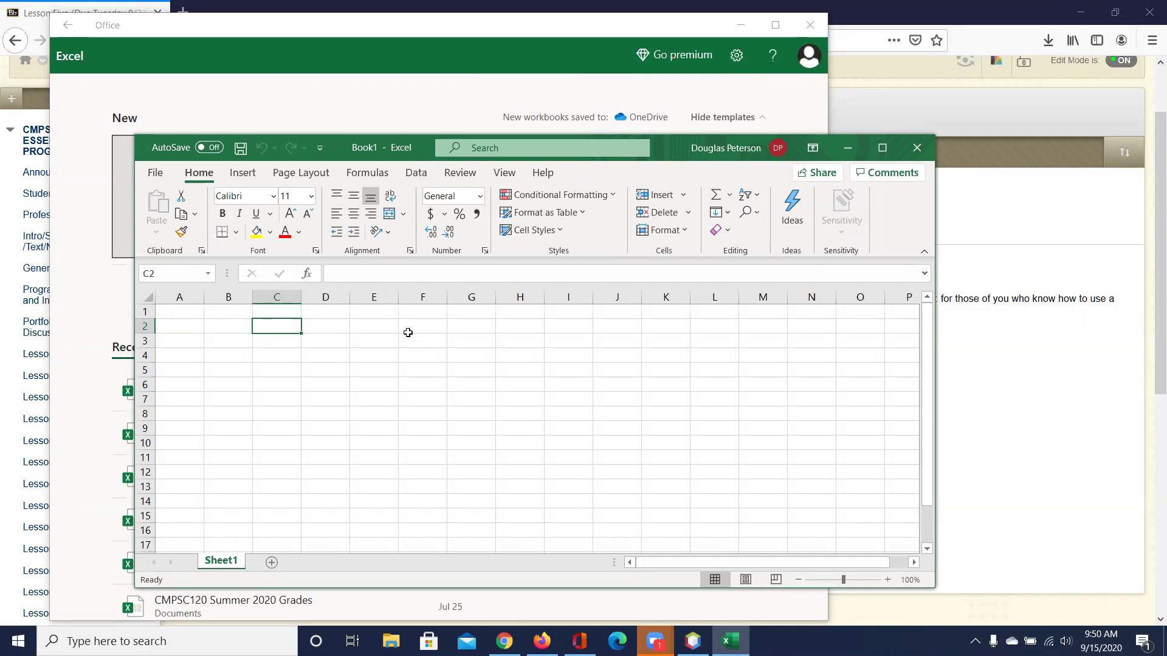
pyautogui.write('Chi')
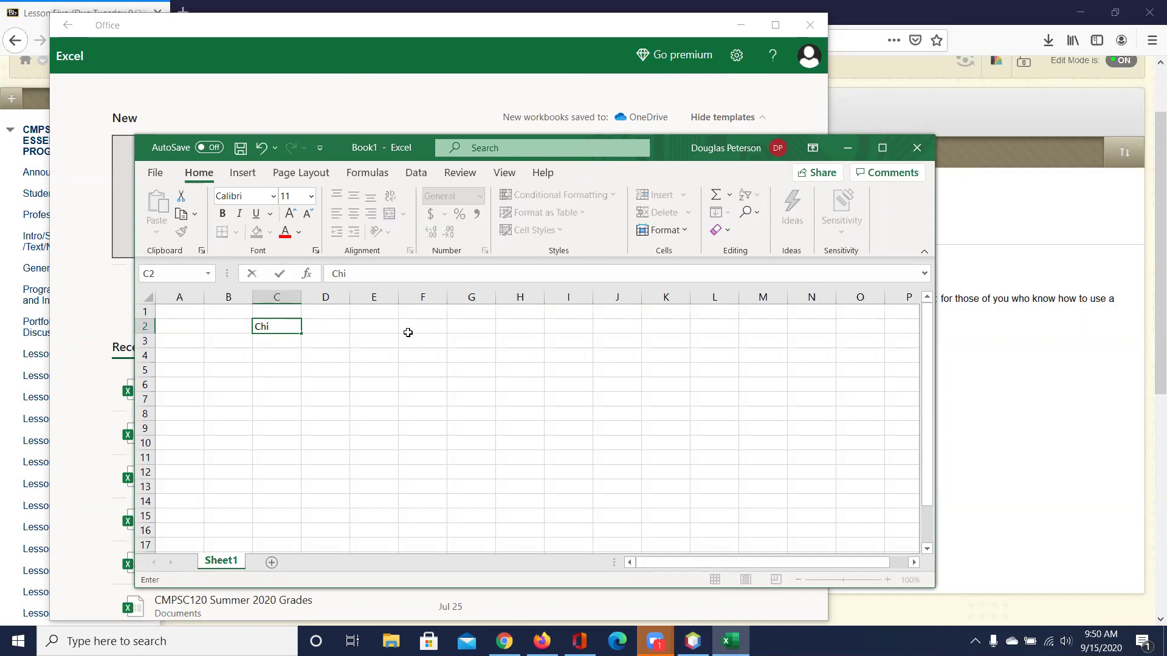
pyautogui.press('Tab')
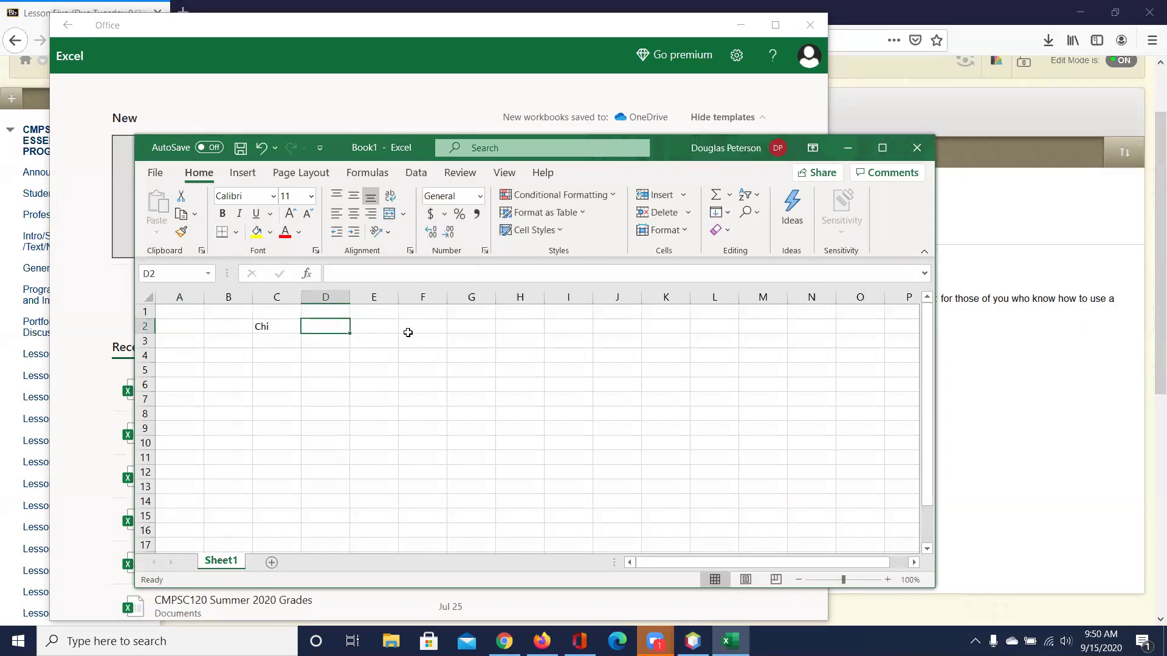
pyautogui.press('Down')
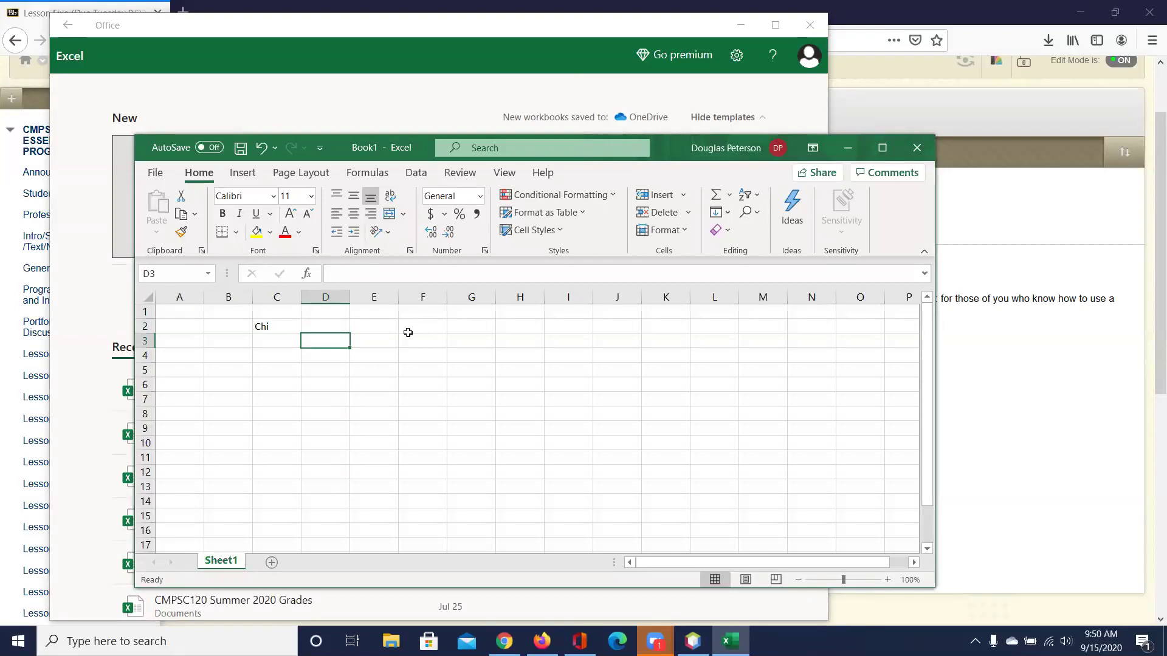
pyautogui.press('Left')
pyautogui.write('bos')
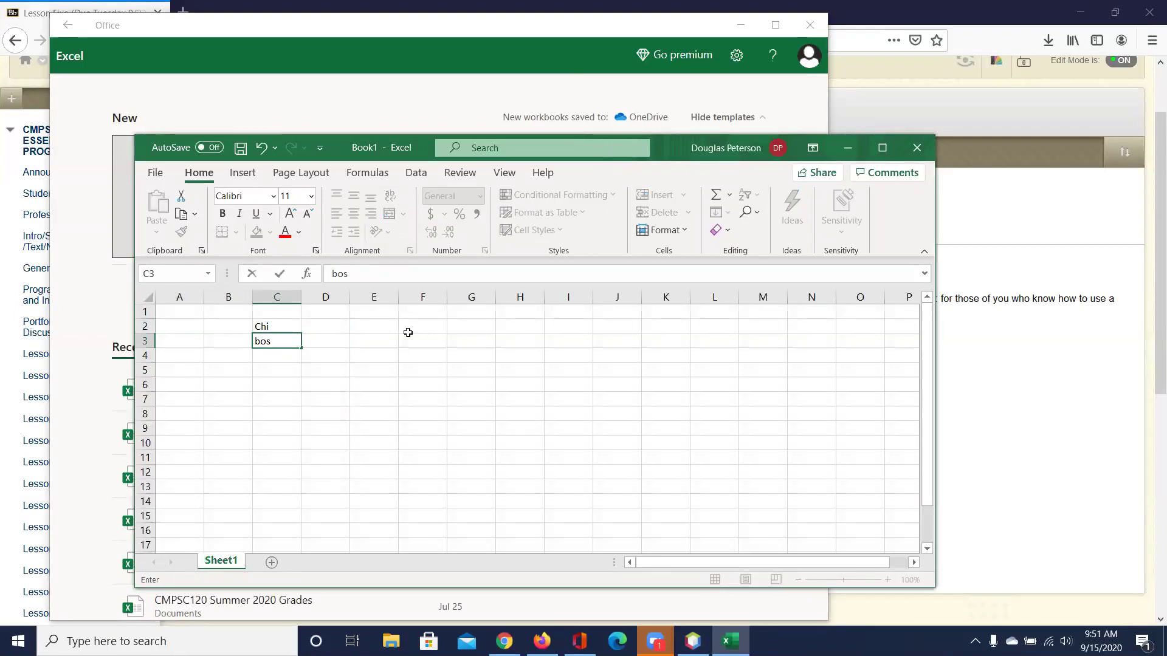
pyautogui.press('Return')
pyautogui.write('Atl')
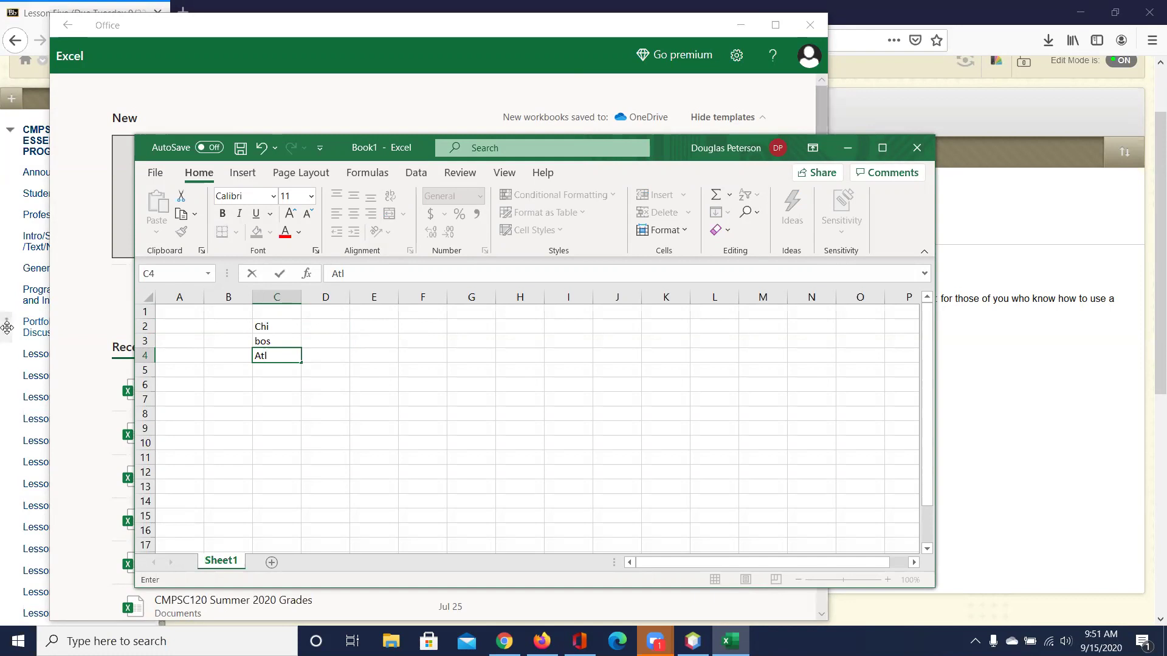
# Step: List the case-sensitive sort order Atl, Chi, bos beside the originals in cells D2 to D4
pyautogui.click(324, 325)
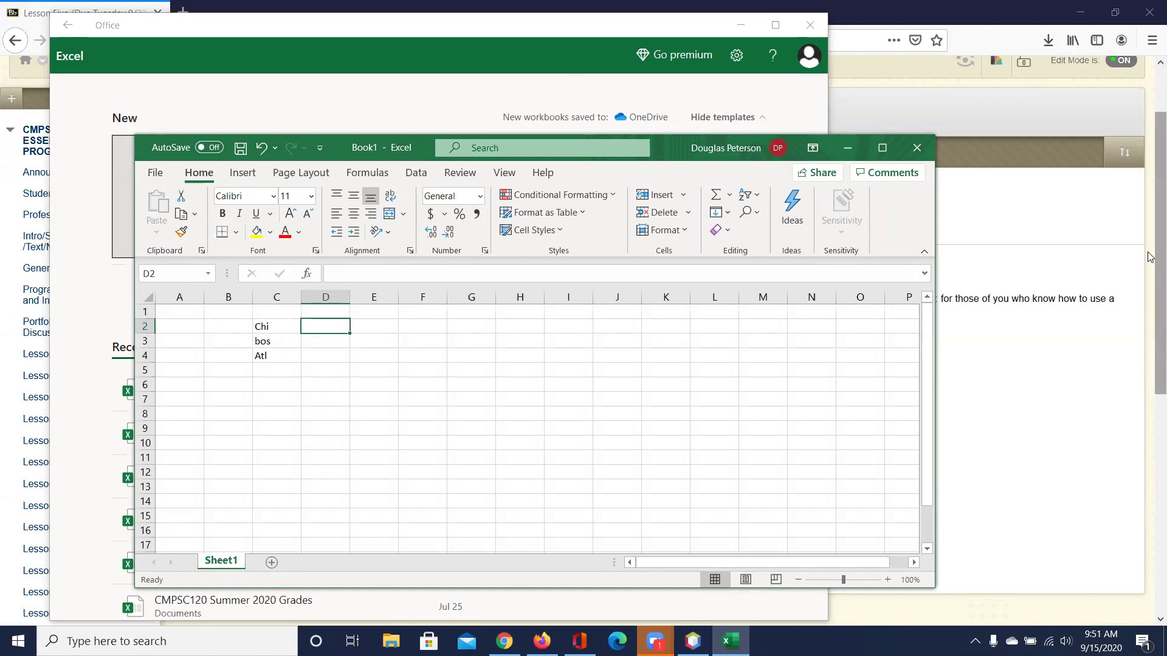
pyautogui.write('Atl')
pyautogui.press('Return')
pyautogui.write('Chi')
pyautogui.press('Return')
pyautogui.write('bos')
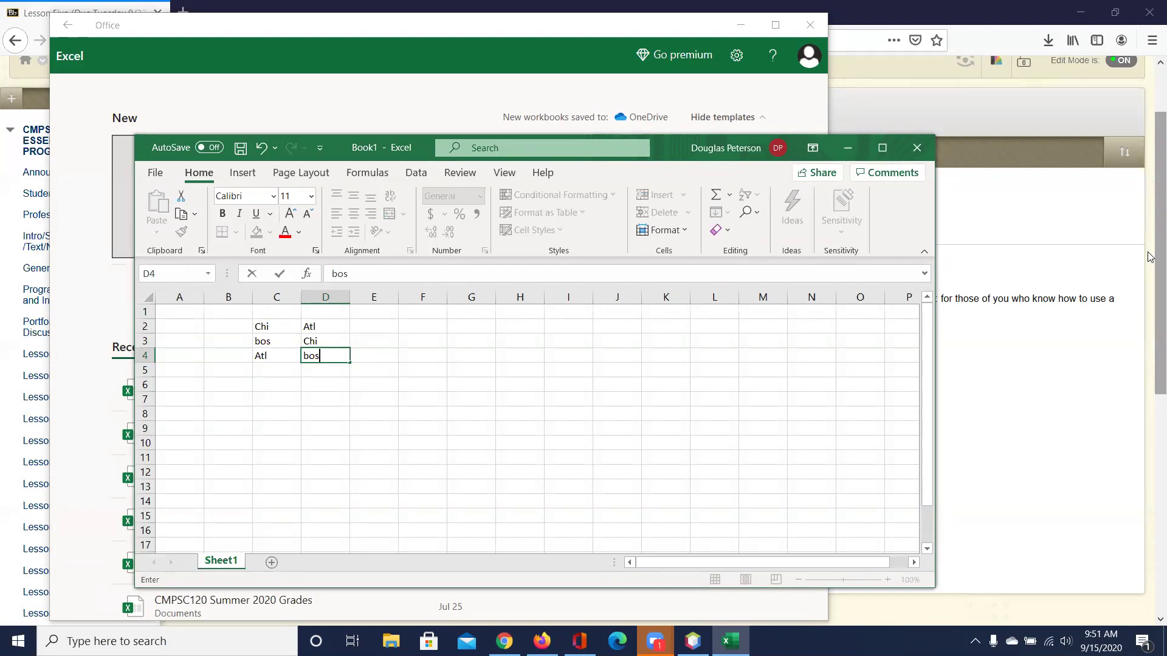
# Step: Fill in the row for letter A with A in C7, 1000001 stored as text in D7, and 65 in E7
pyautogui.click(266, 399)
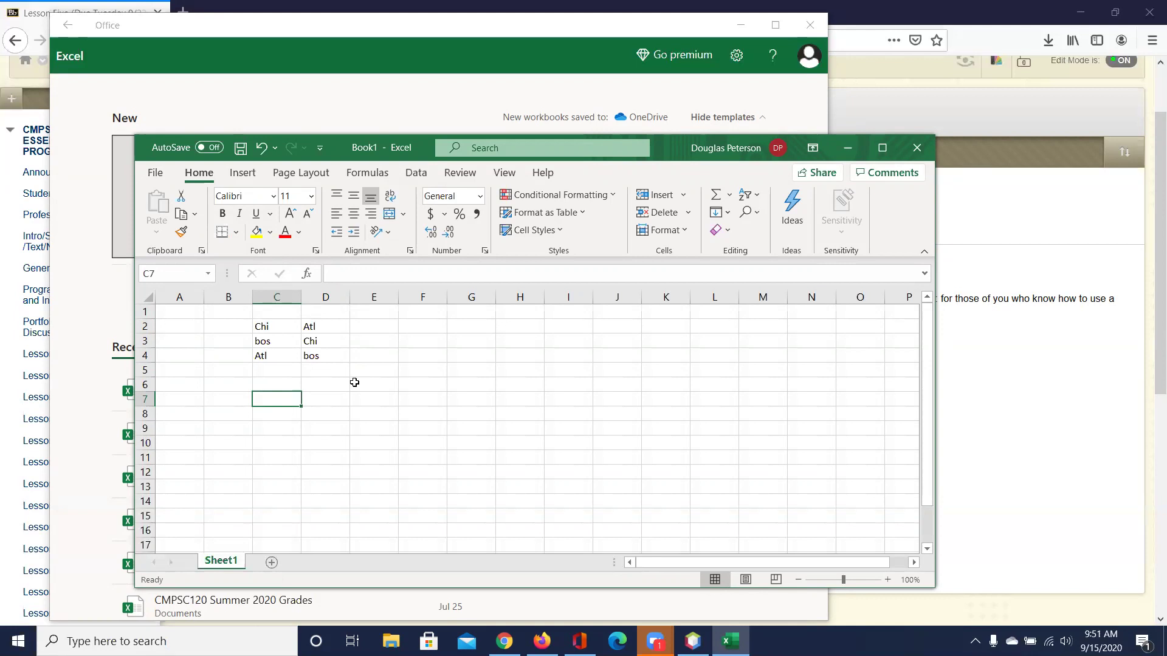
pyautogui.write('A')
pyautogui.press('Tab')
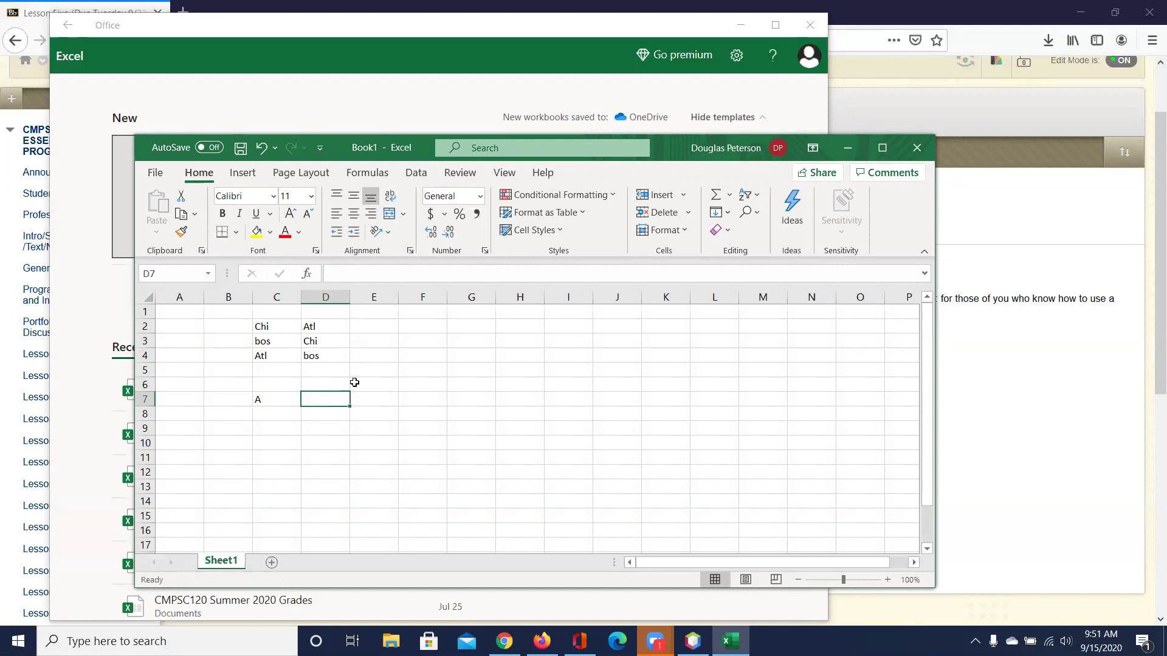
pyautogui.write('1')
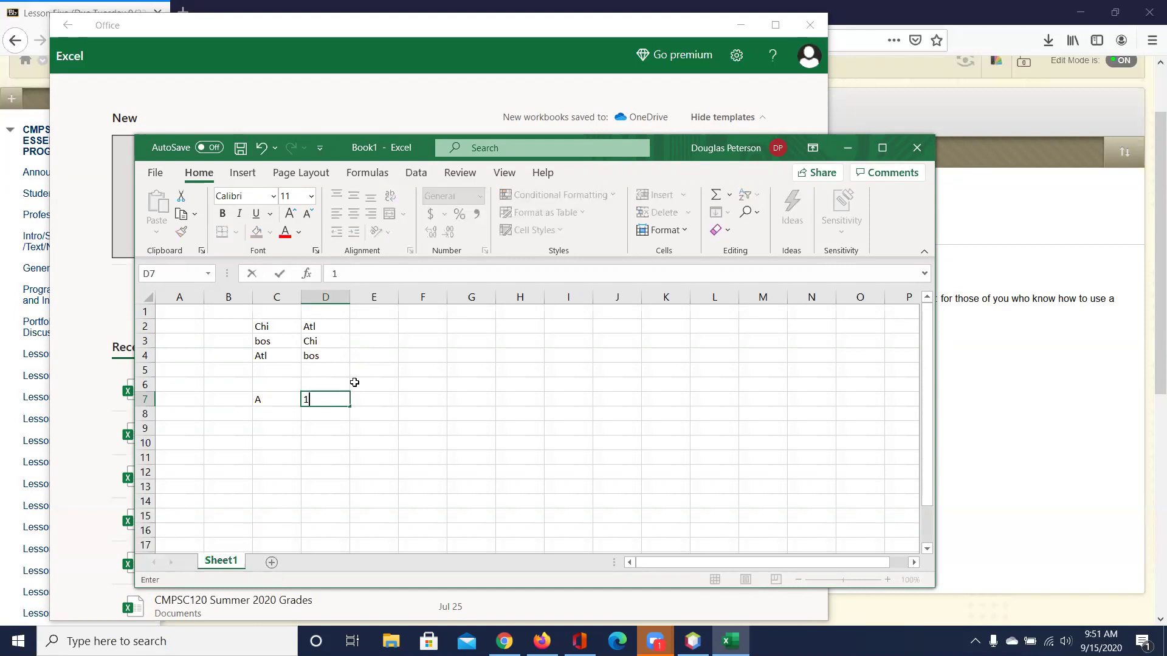
pyautogui.write('000001')
pyautogui.click(305, 396)
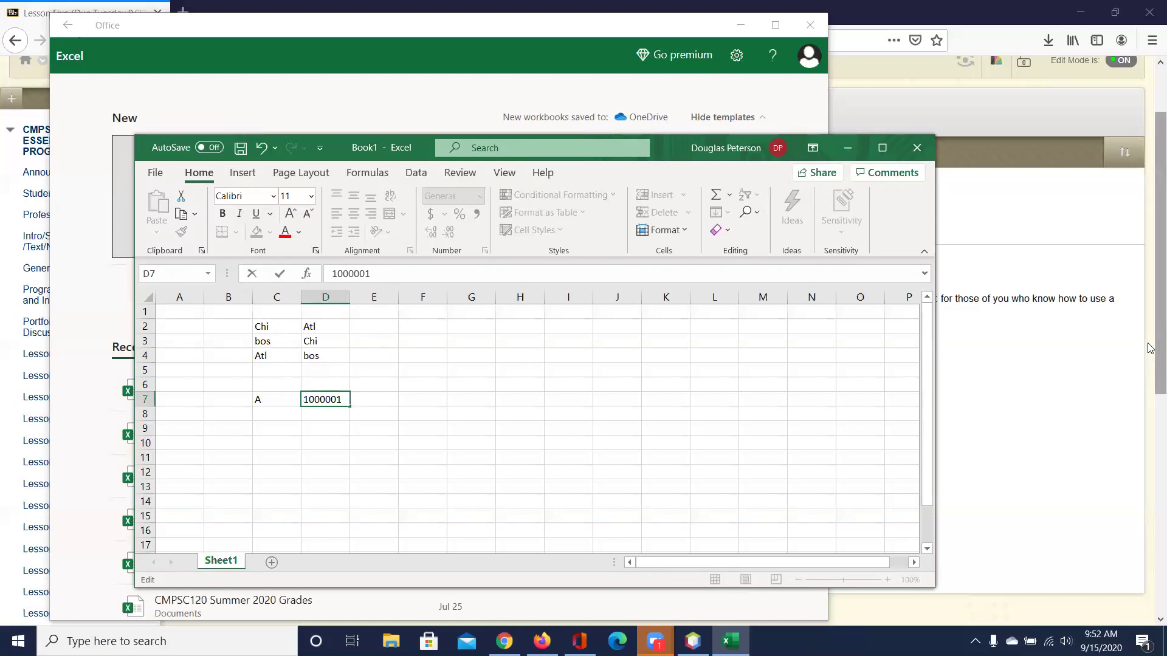
pyautogui.write("'")
pyautogui.press('Return')
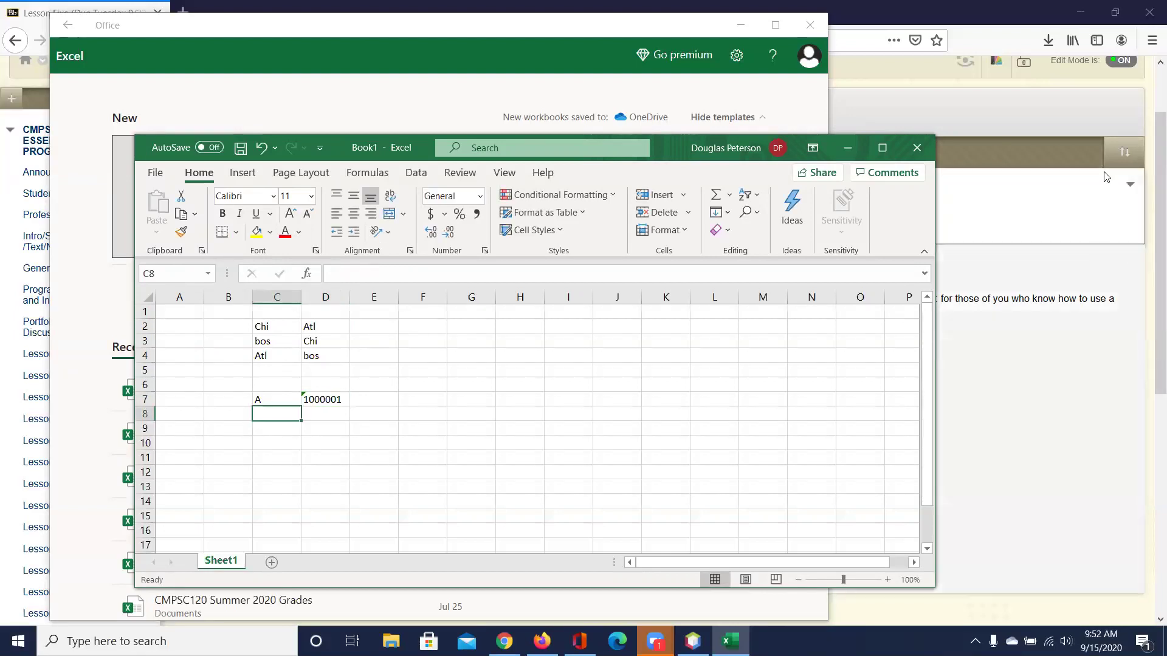
pyautogui.click(390, 402)
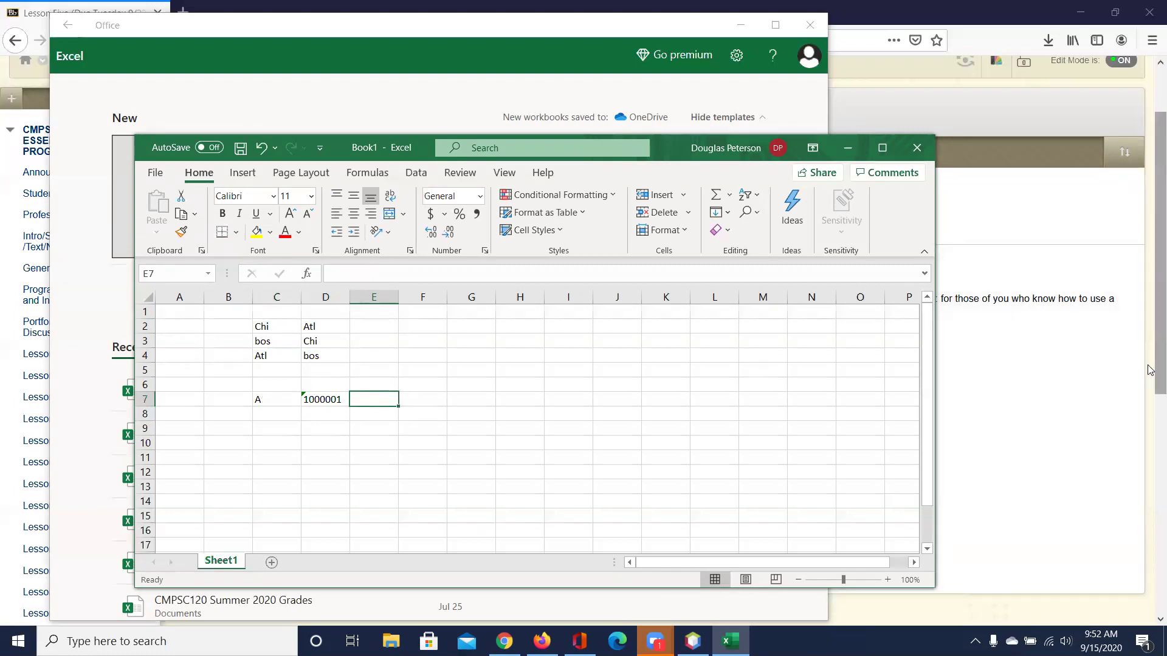
pyautogui.write('65')
pyautogui.press('Return')
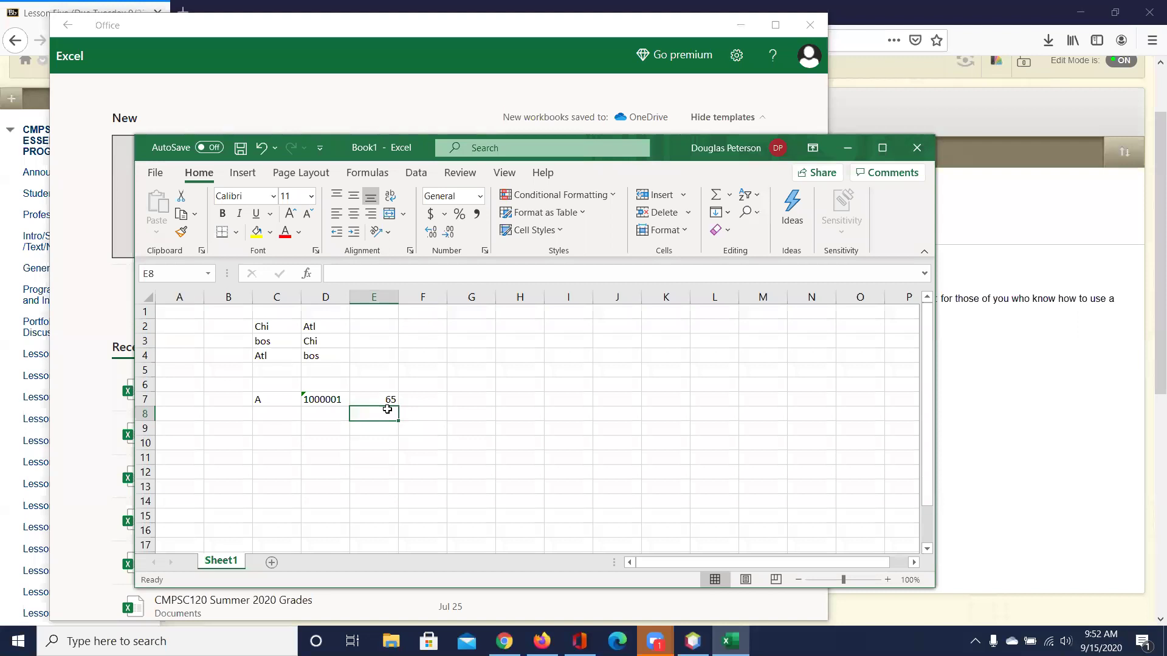
# Step: Fill in the row for letter C with C in C8, 1000010 stored as text in D8, and 67 in E8
pyautogui.click(267, 416)
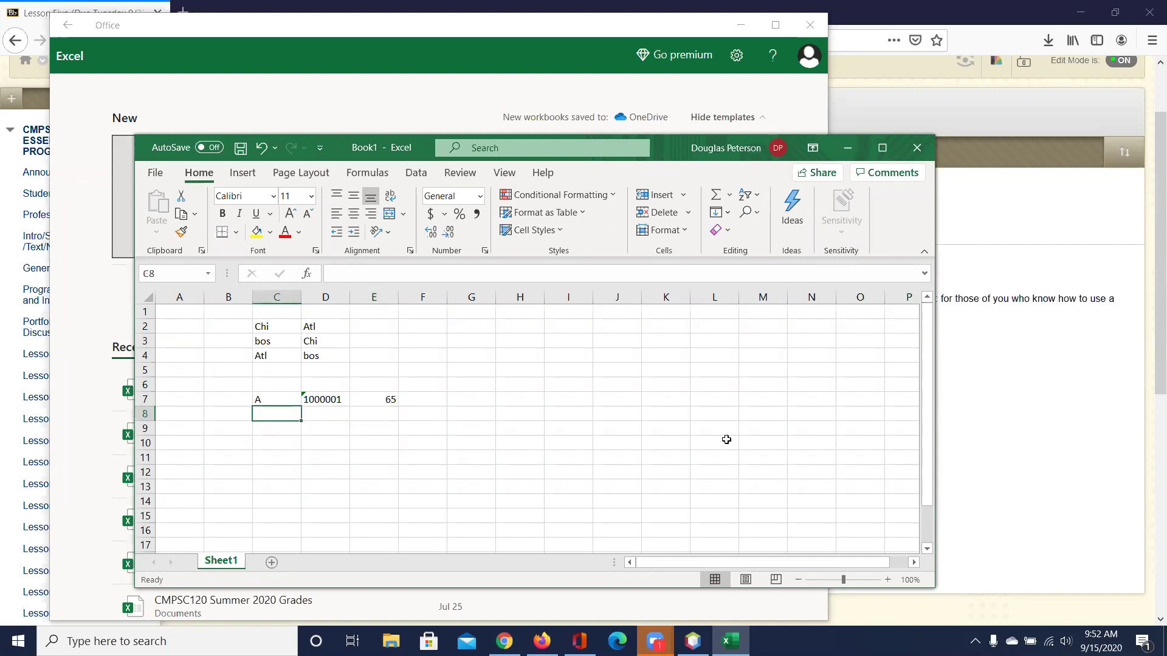
pyautogui.write('C')
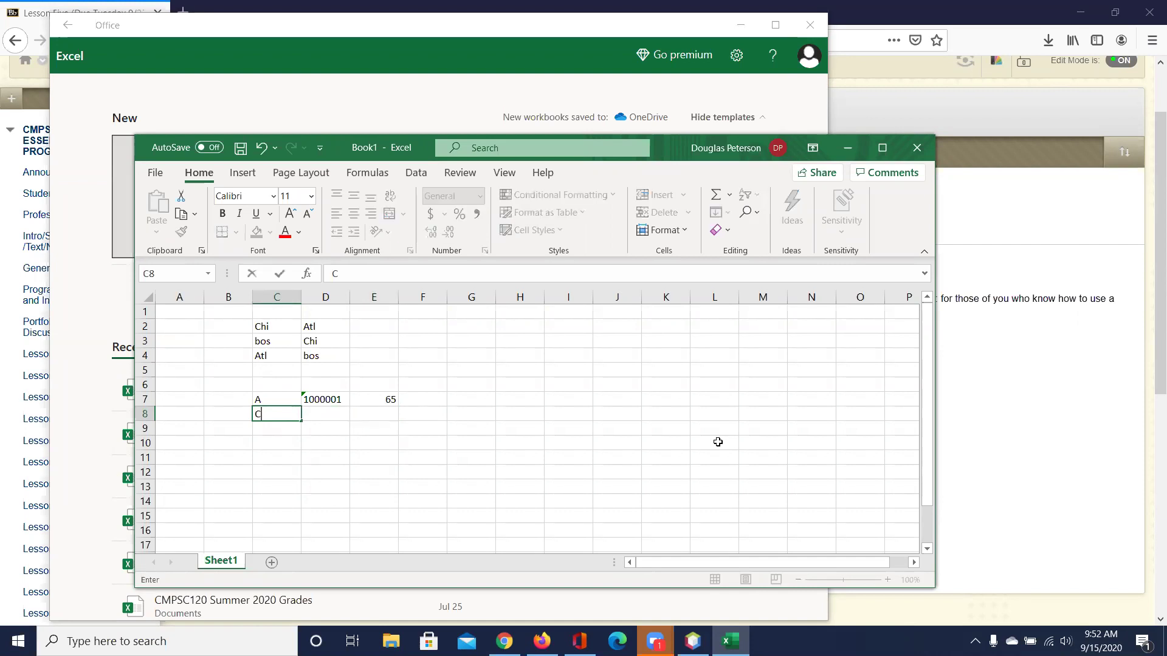
pyautogui.press('Tab')
pyautogui.press('Tab')
pyautogui.press('Left')
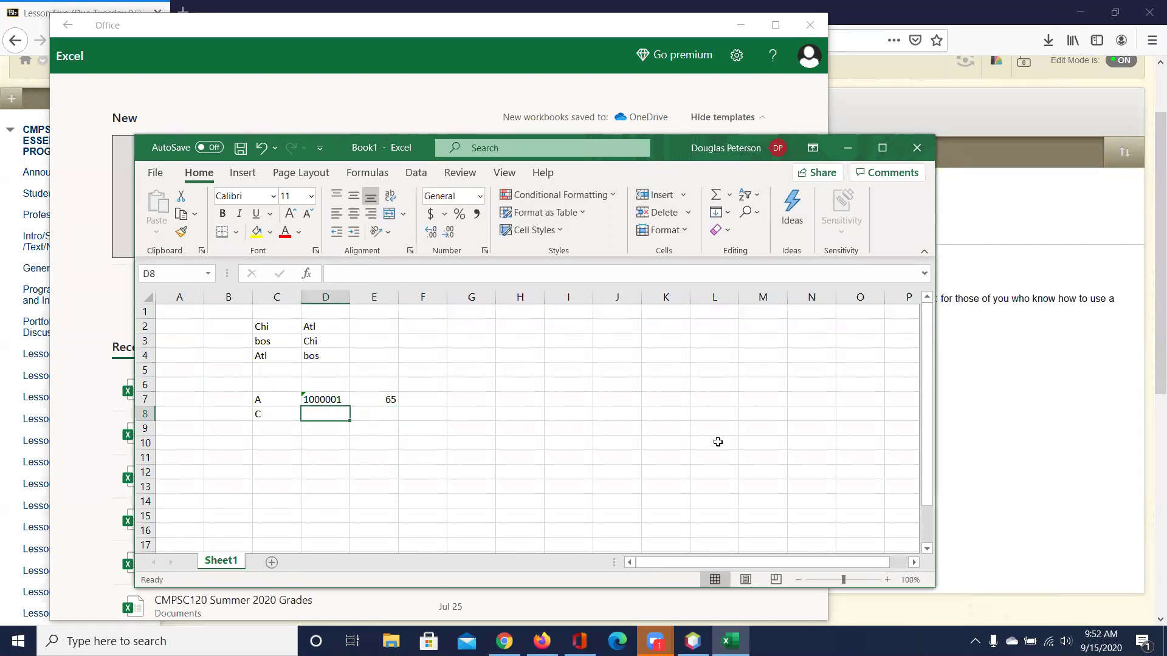
pyautogui.write('10000')
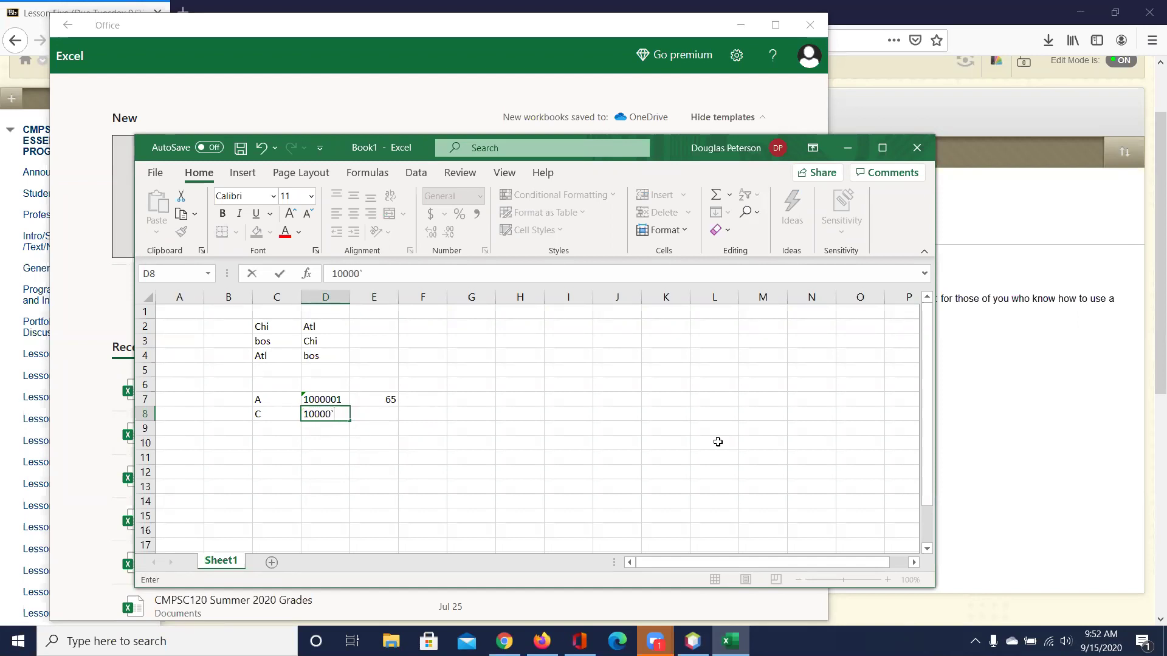
pyautogui.write('10')
pyautogui.click(304, 414)
pyautogui.write("'")
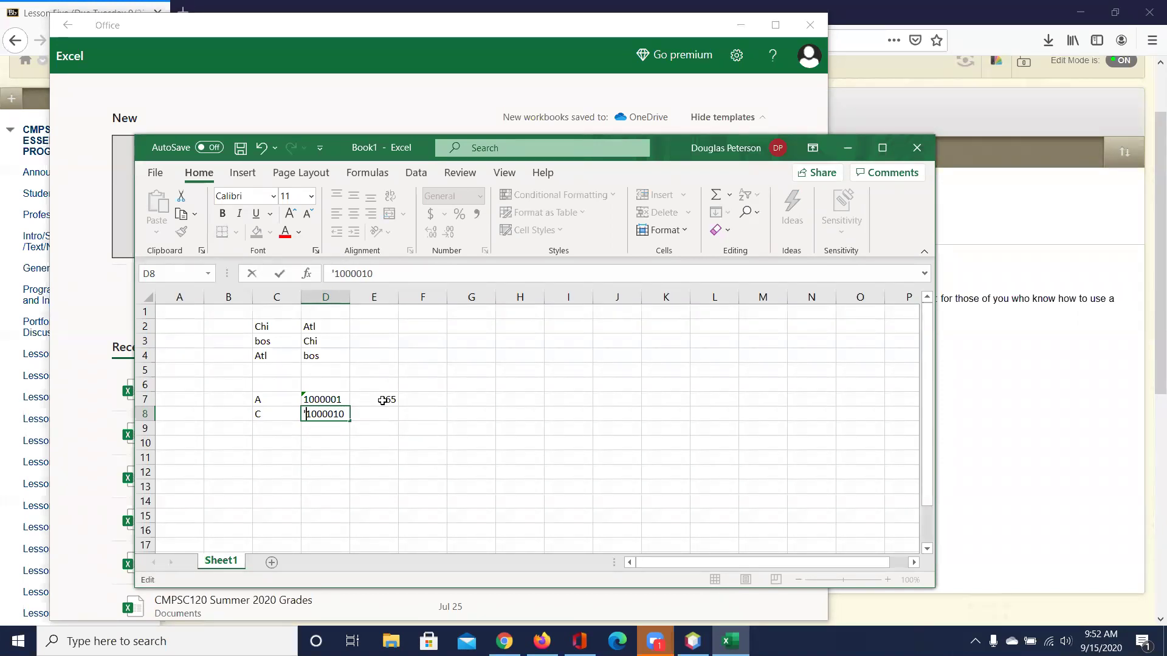
pyautogui.click(384, 418)
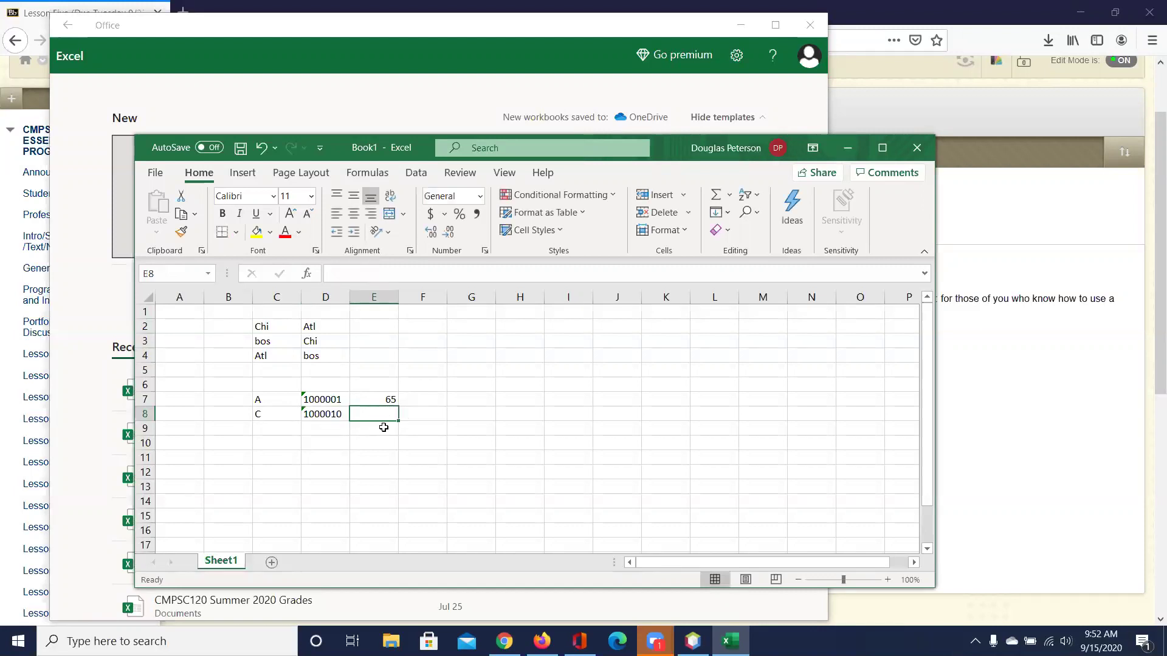
pyautogui.write('67')
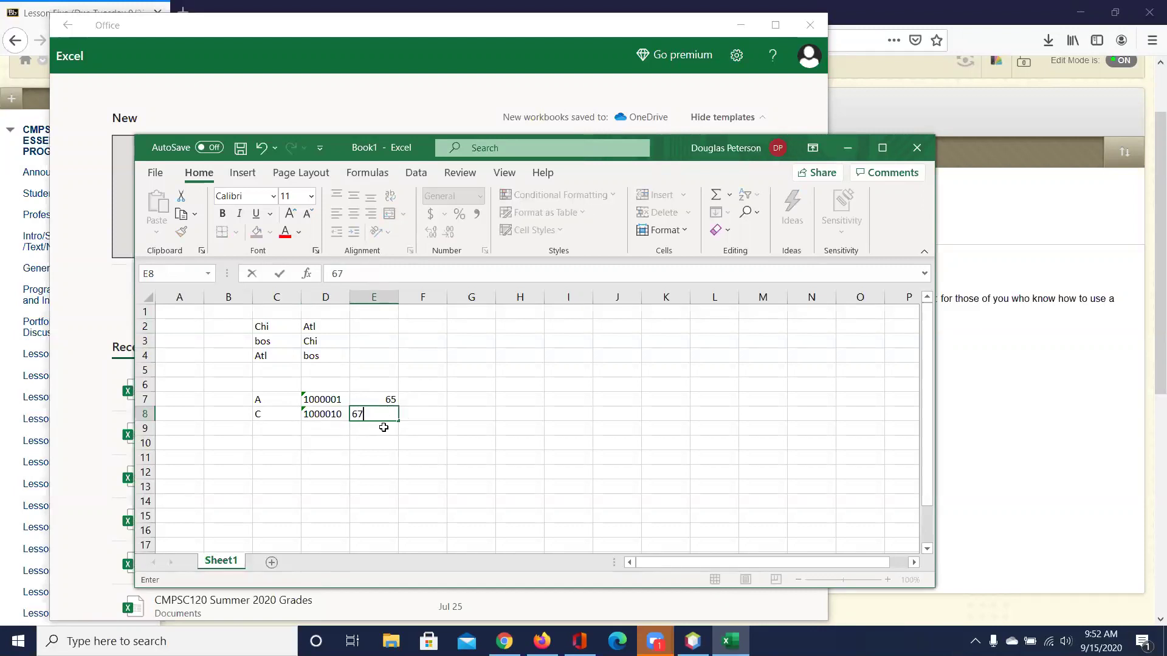
pyautogui.click(384, 428)
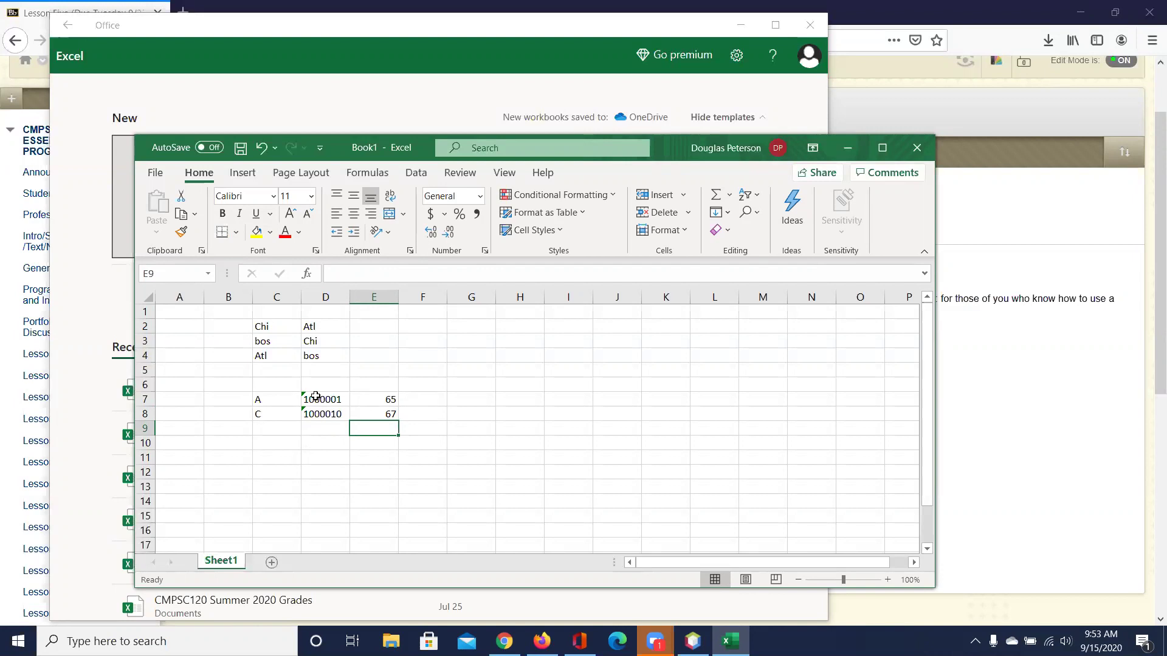
# Step: Enter lowercase a in G7 and its binary code 1100001 stored as text in H7
pyautogui.click(266, 432)
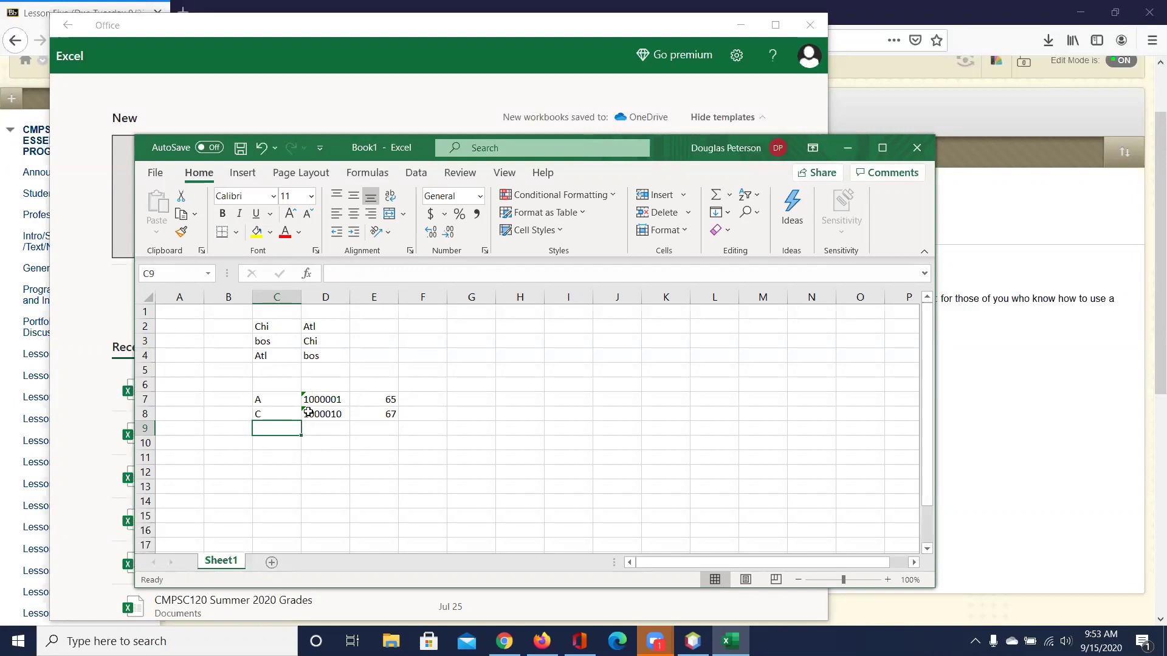
pyautogui.click(474, 399)
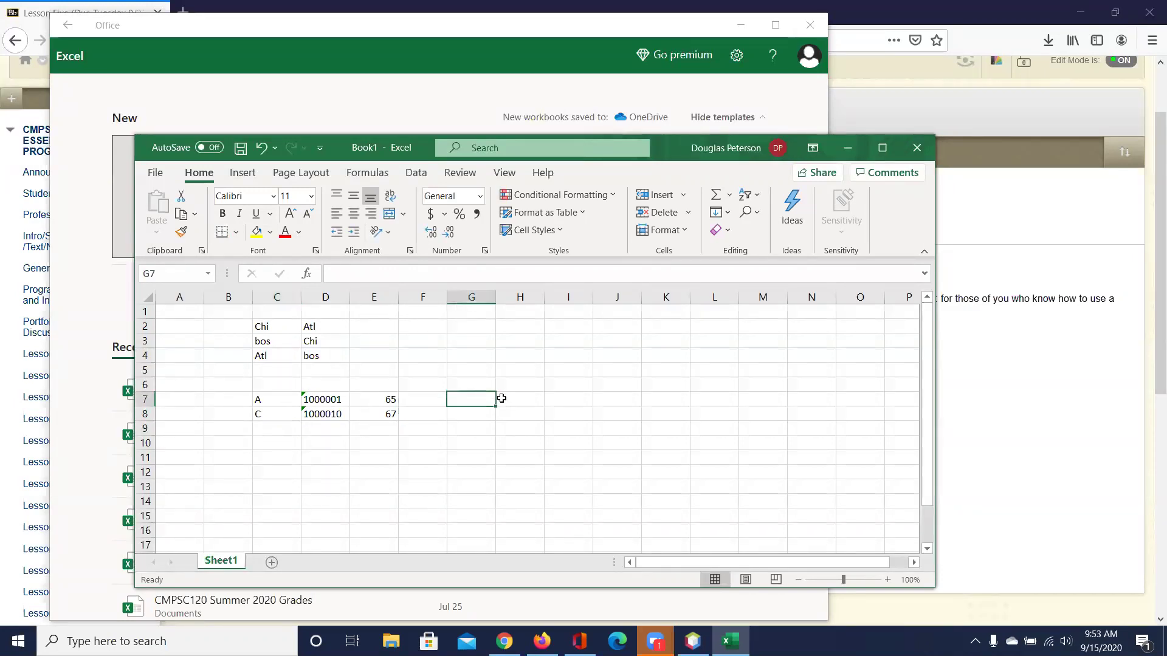
pyautogui.write('a')
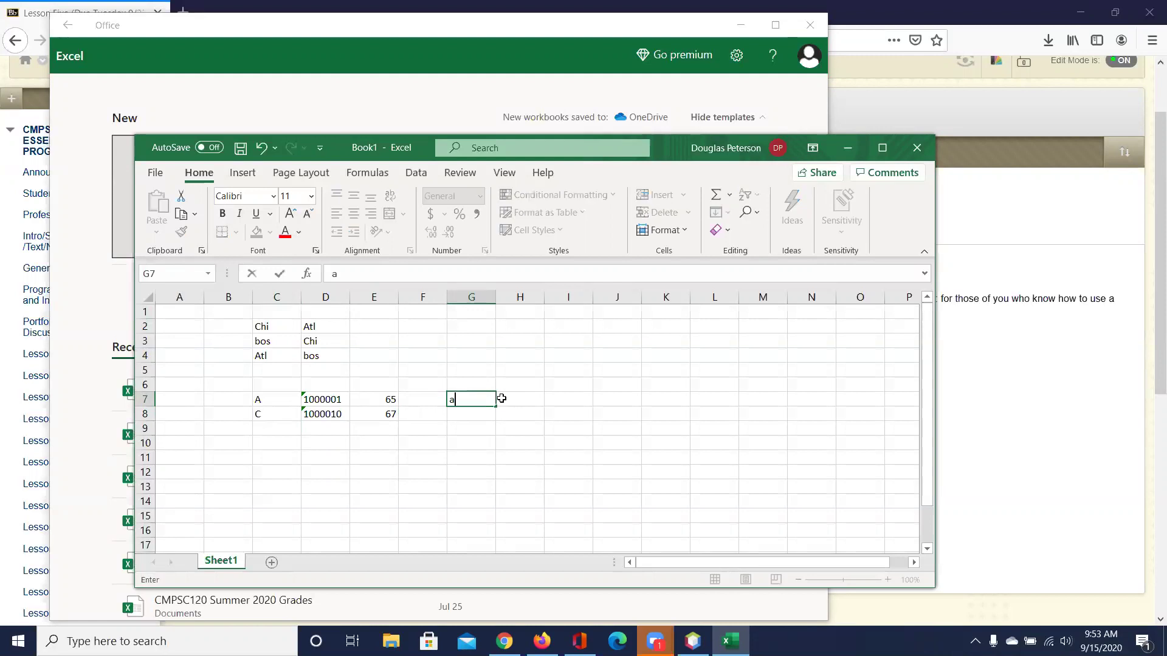
pyautogui.click(501, 398)
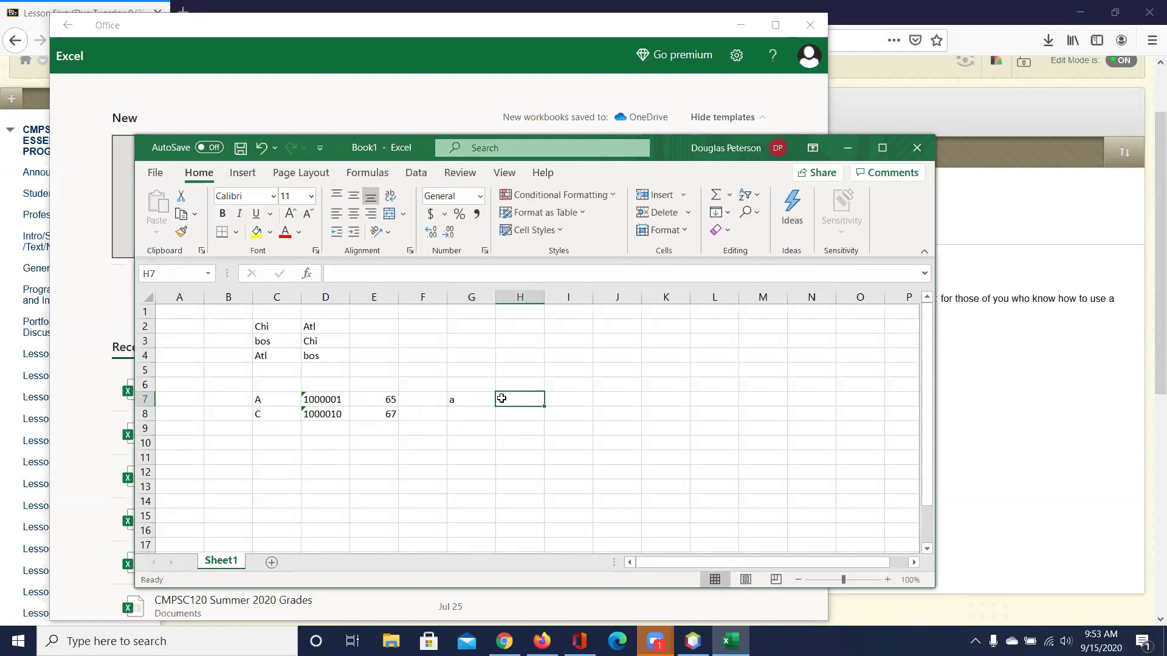
pyautogui.write("'11")
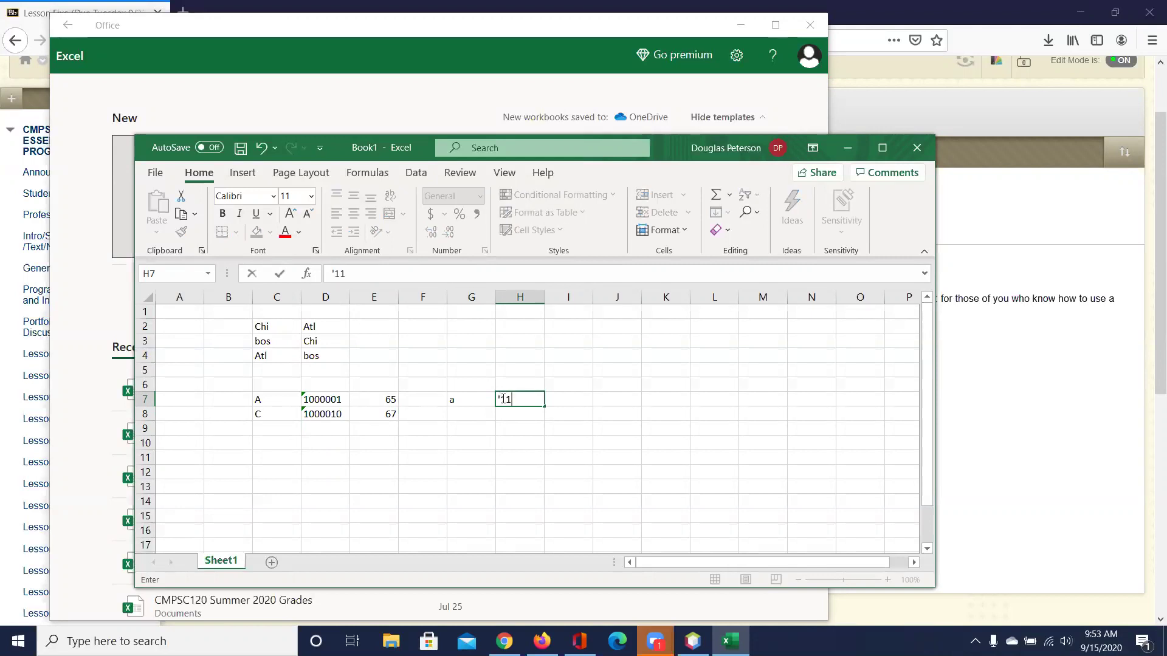
pyautogui.write('00001')
pyautogui.press('Return')
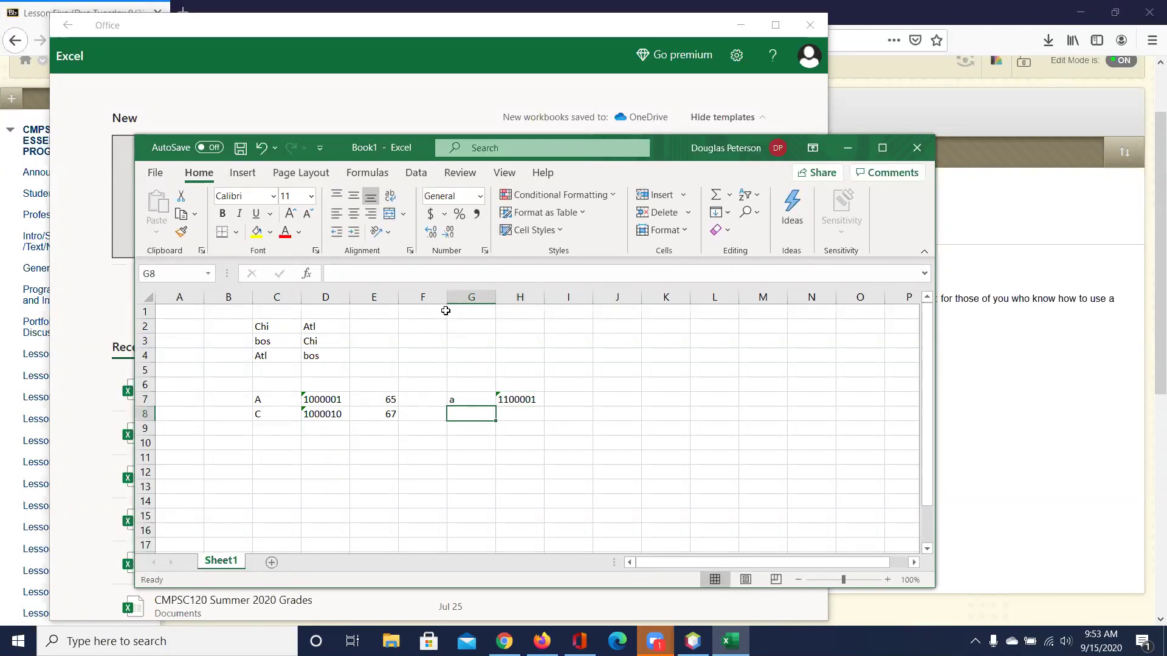
# Step: Enter 97 in I7 as the decimal code for lowercase a
pyautogui.click(570, 399)
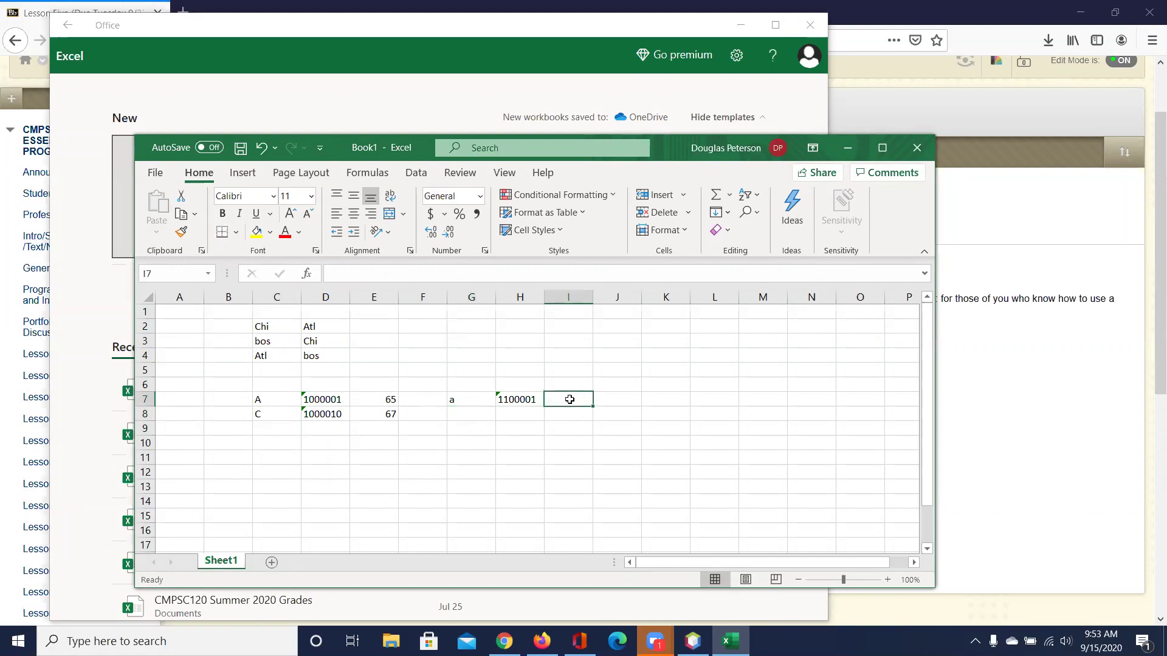
pyautogui.write('97')
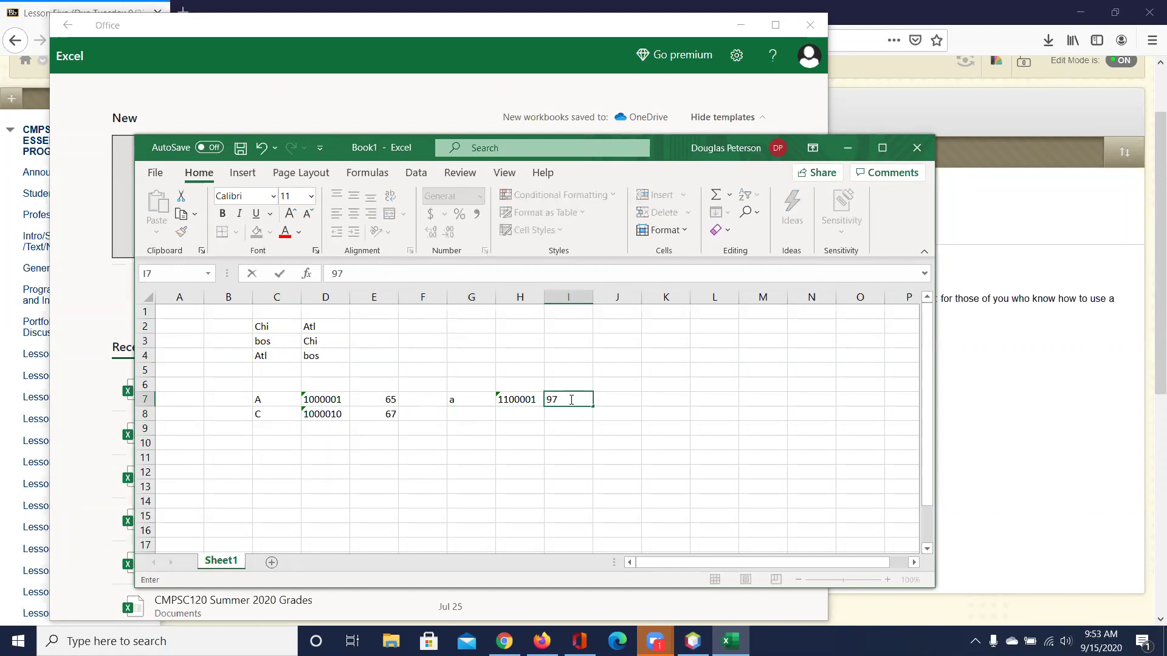
pyautogui.press('Return')
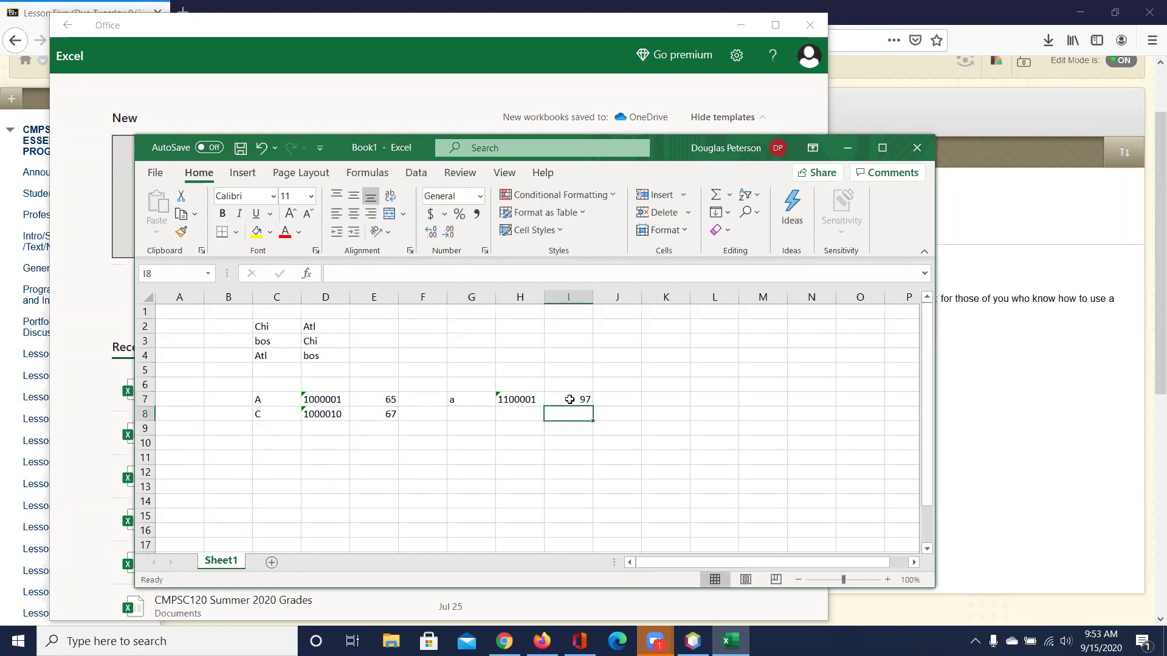
# Step: Fill in the row for lowercase b with b in G8, 1100010 stored as text in H8, and 98 in I8
pyautogui.click(463, 413)
pyautogui.write('b')
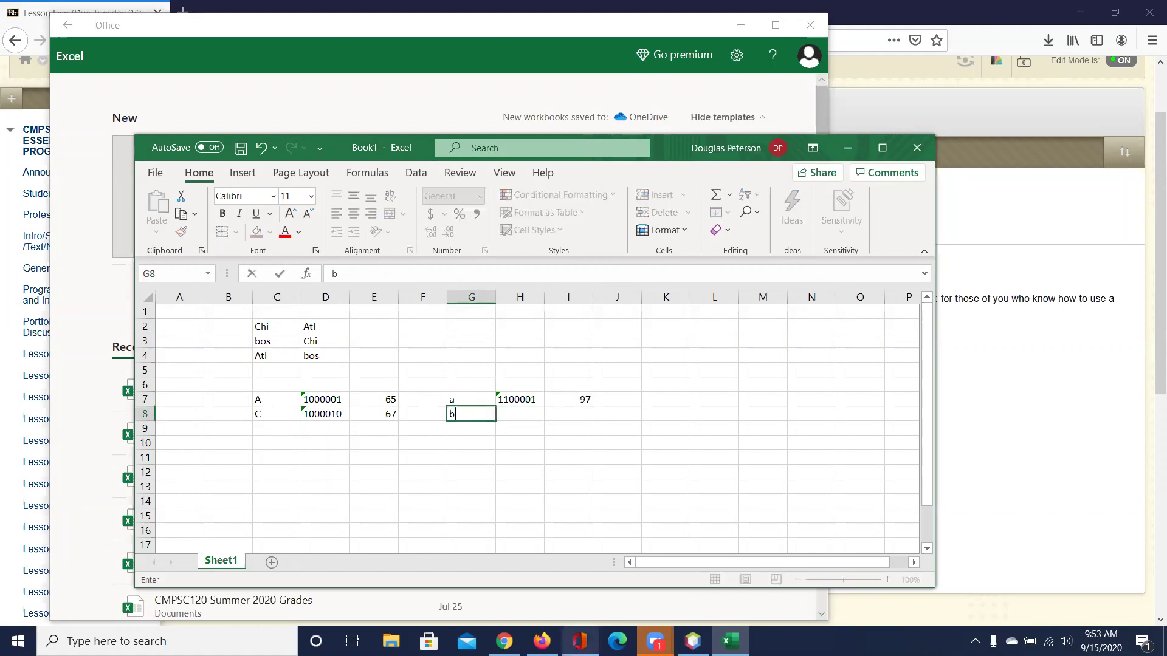
pyautogui.press('Tab')
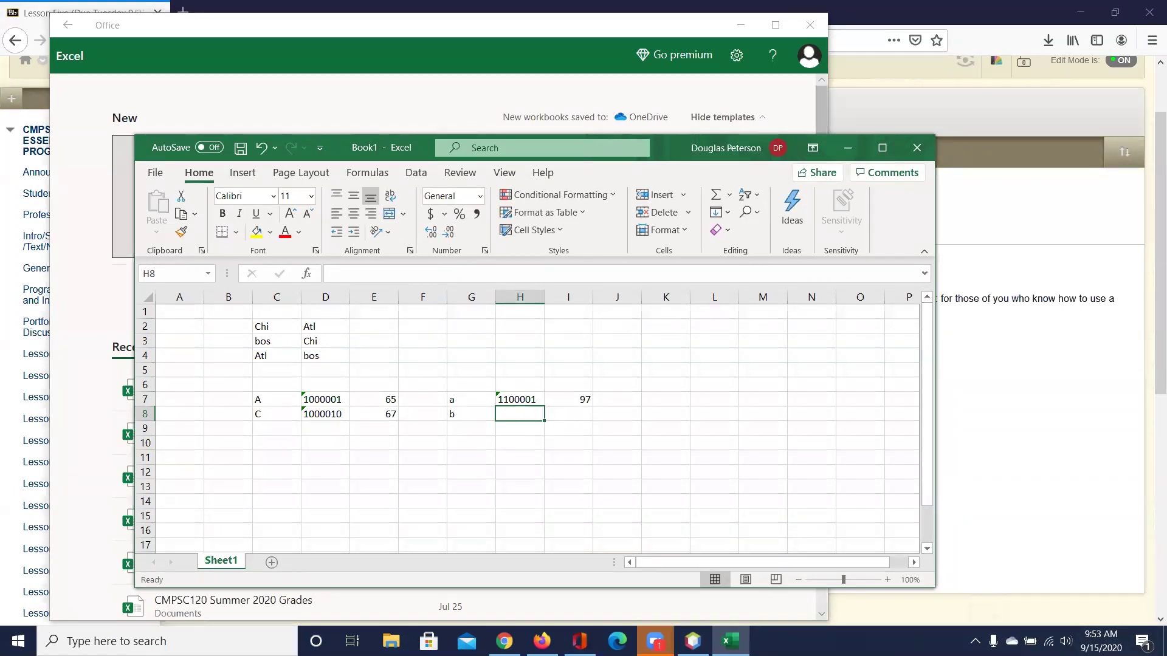
pyautogui.write('11')
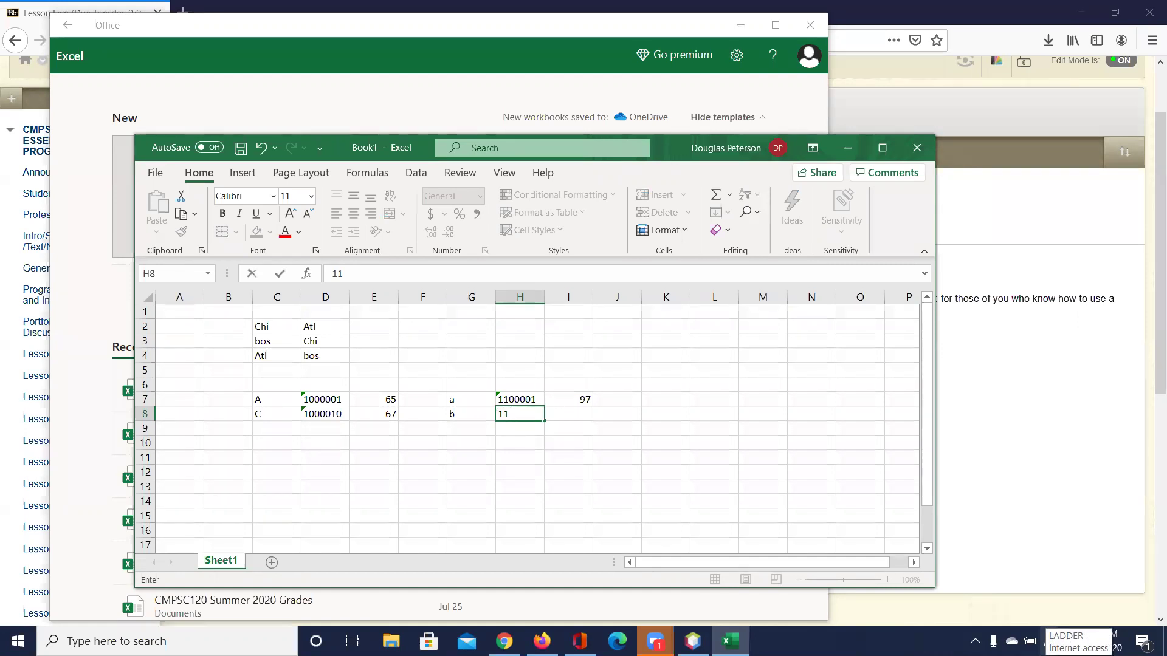
pyautogui.write('00')
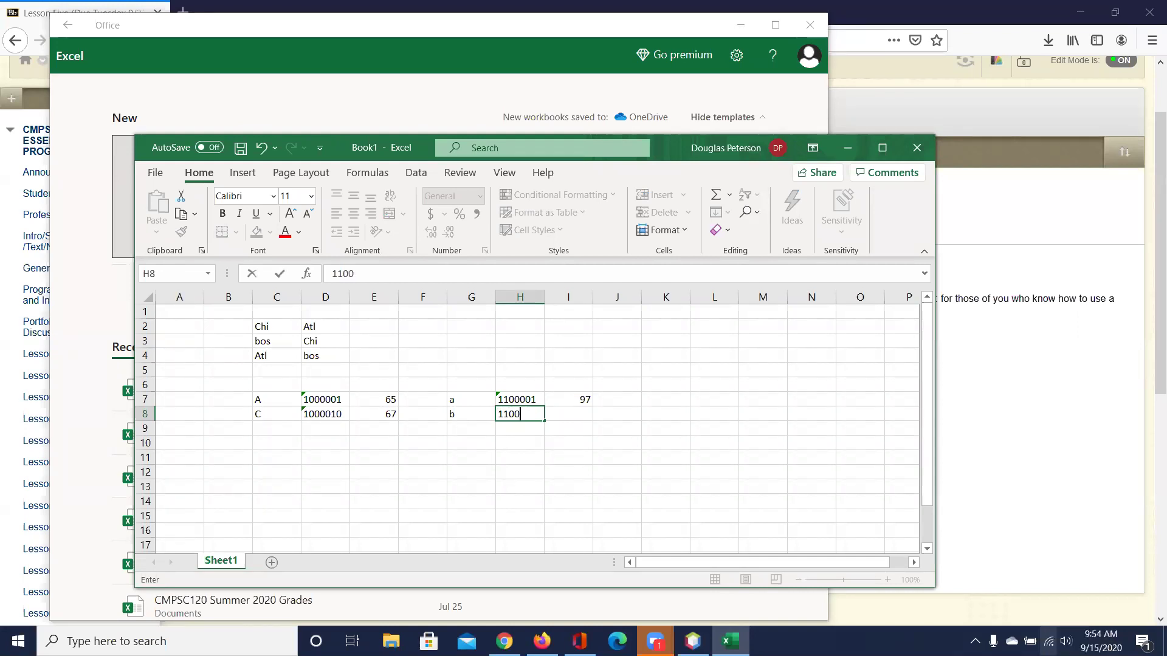
pyautogui.write('010')
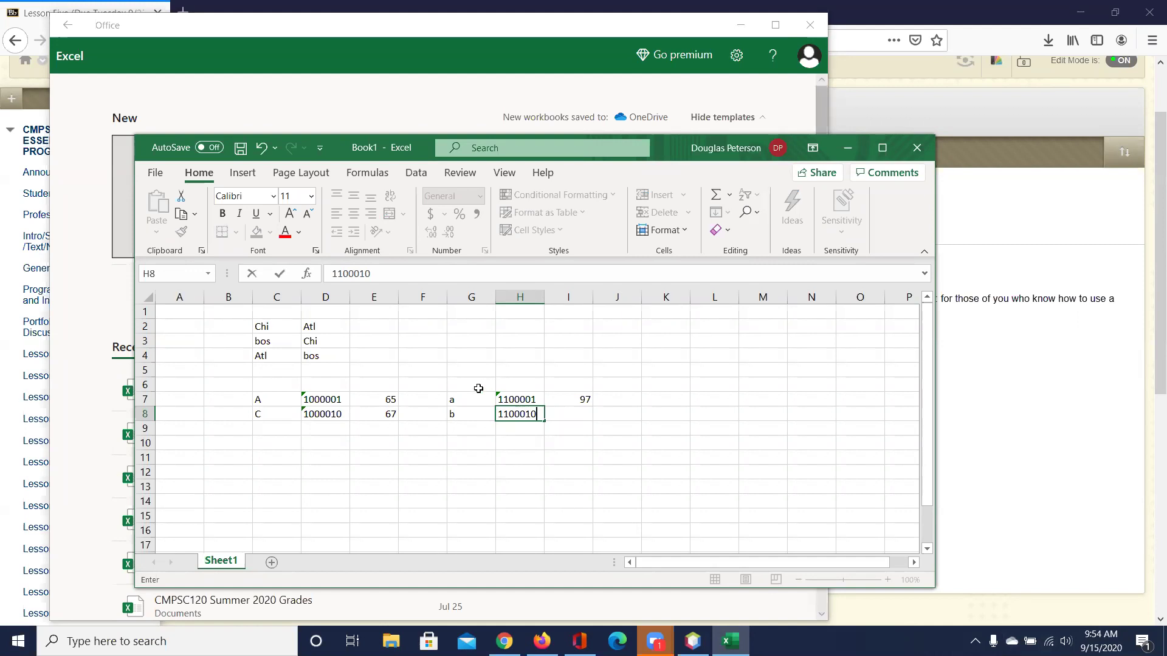
pyautogui.click(499, 415)
pyautogui.write("'")
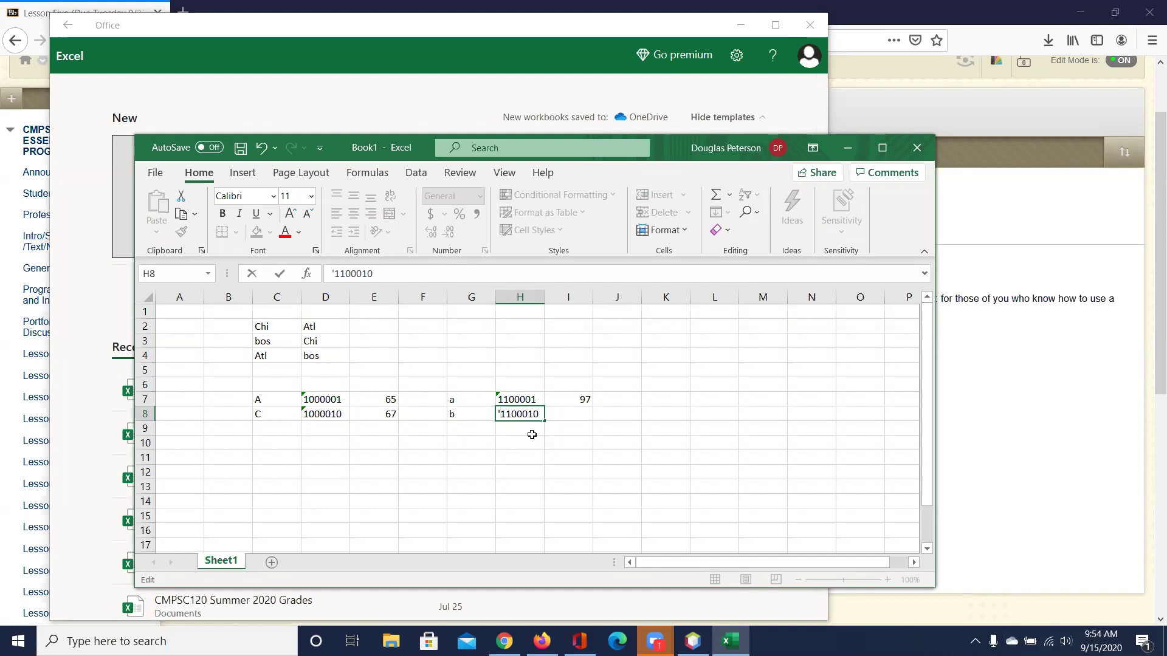
pyautogui.click(585, 410)
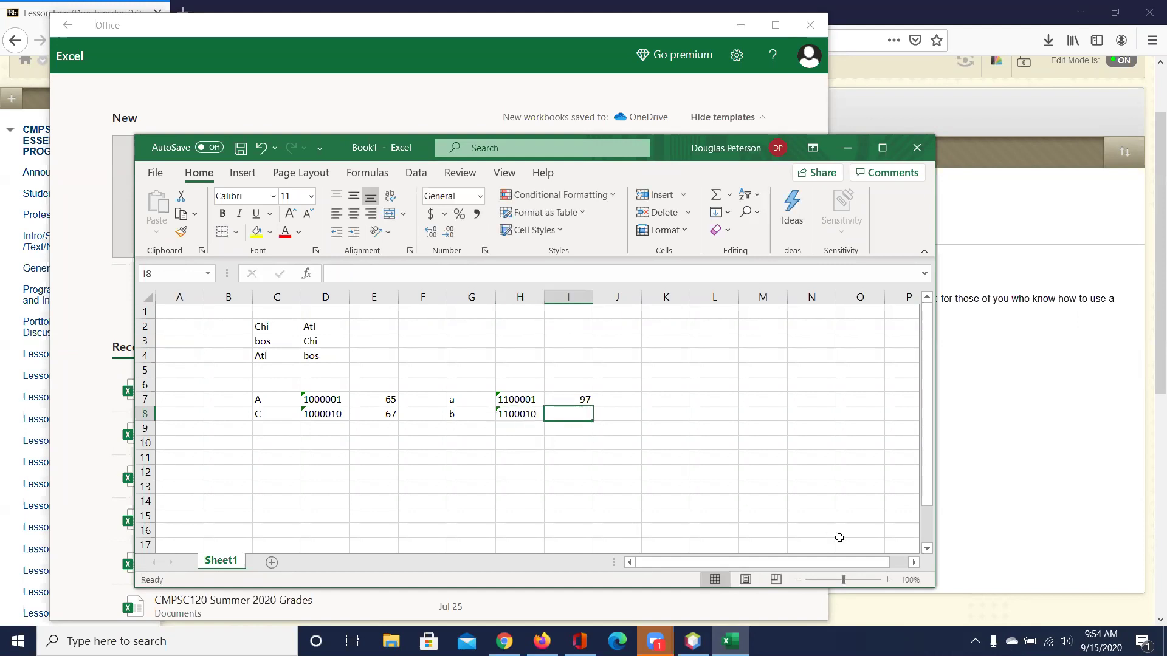
pyautogui.write('98')
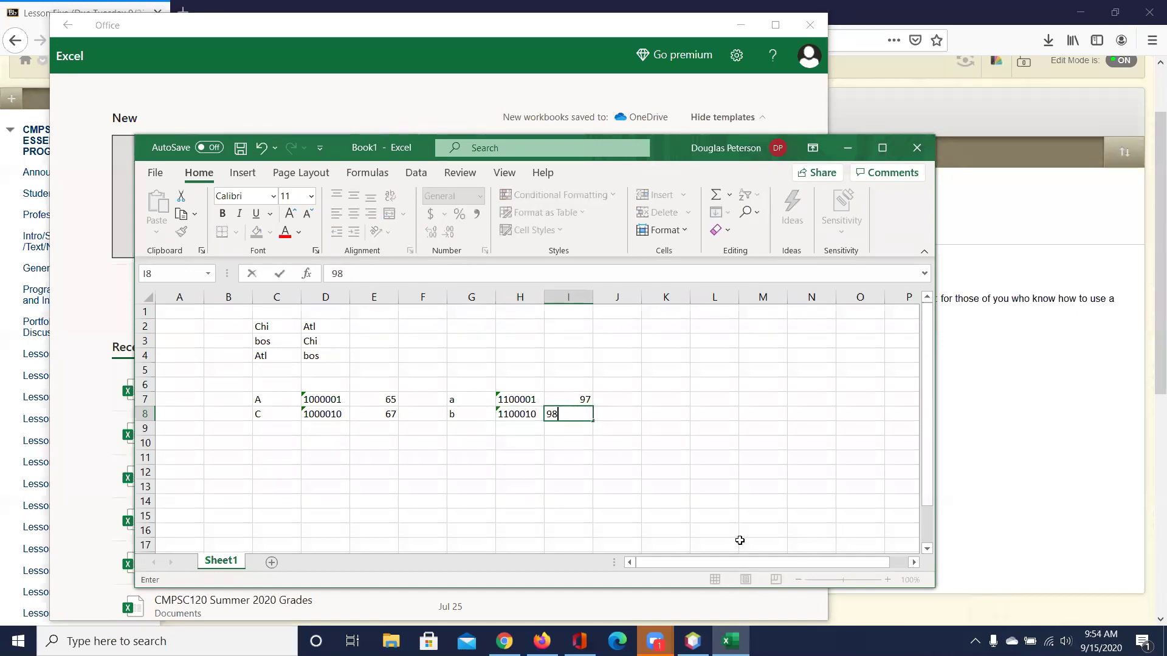
pyautogui.click(635, 501)
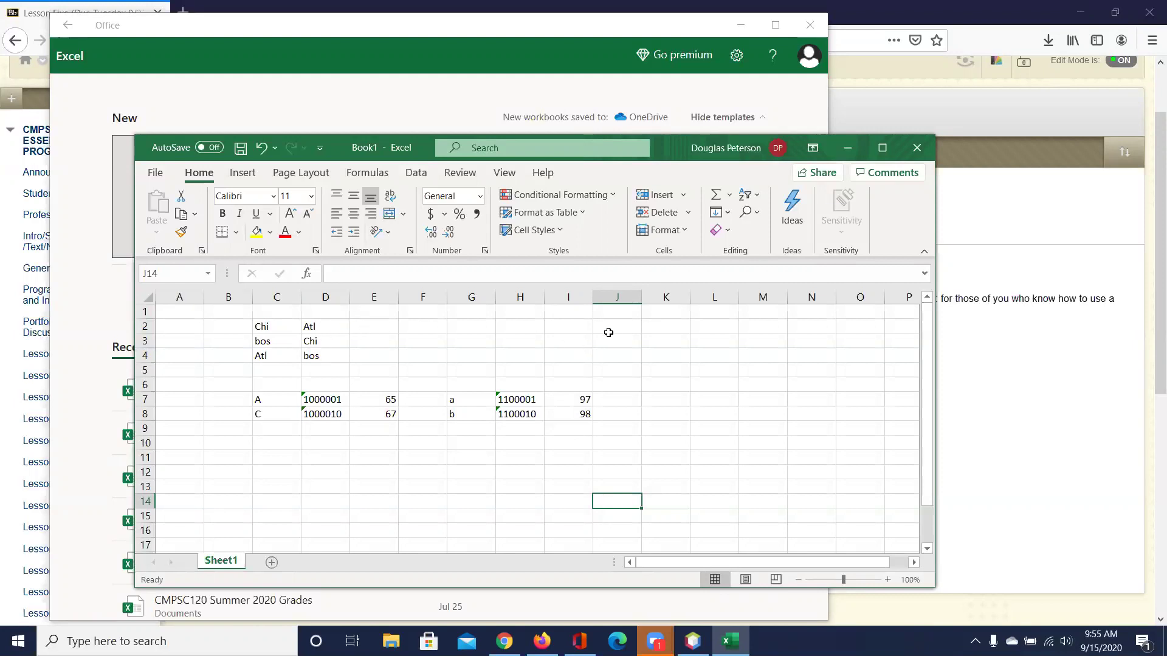
# Step: List the case-insensitive sort order Atl, bos, Chi in cells E2 to E4 beside the case-sensitive order
pyautogui.click(369, 326)
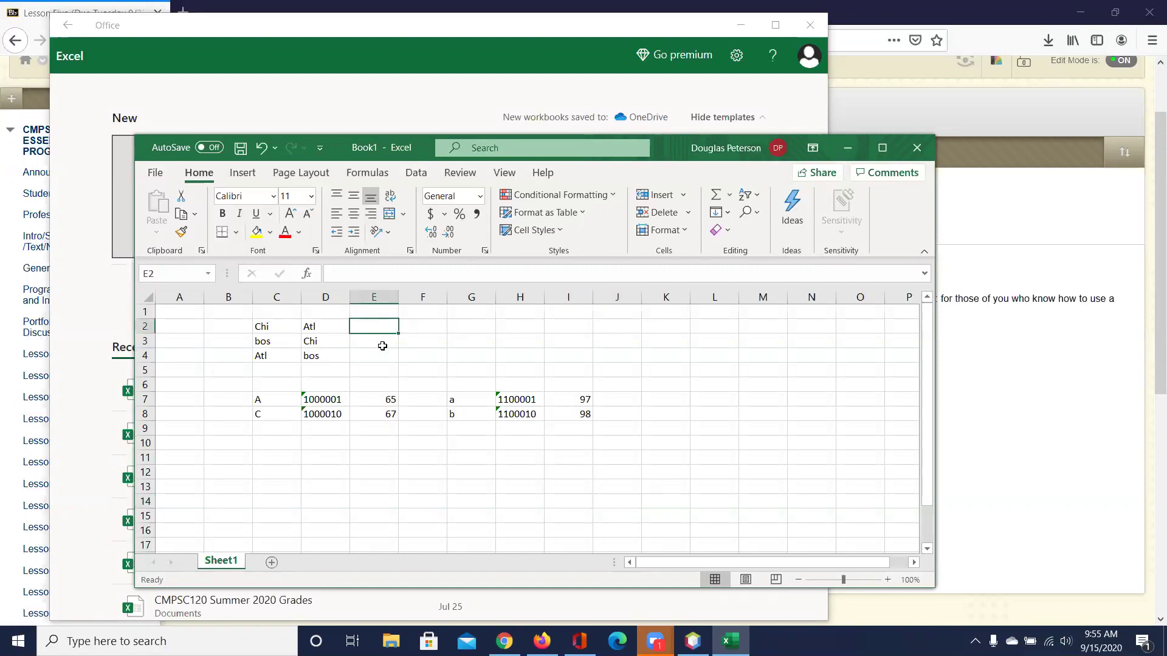
pyautogui.write('ATL')
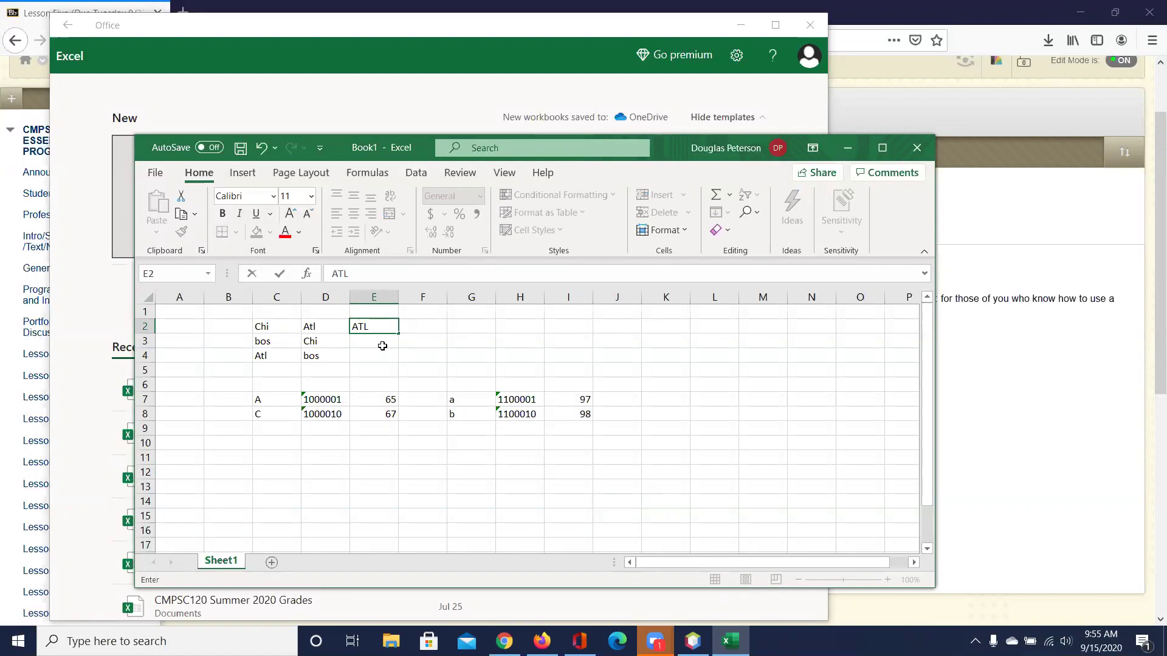
pyautogui.press('BackSpace')
pyautogui.write('tl')
pyautogui.press('Tab')
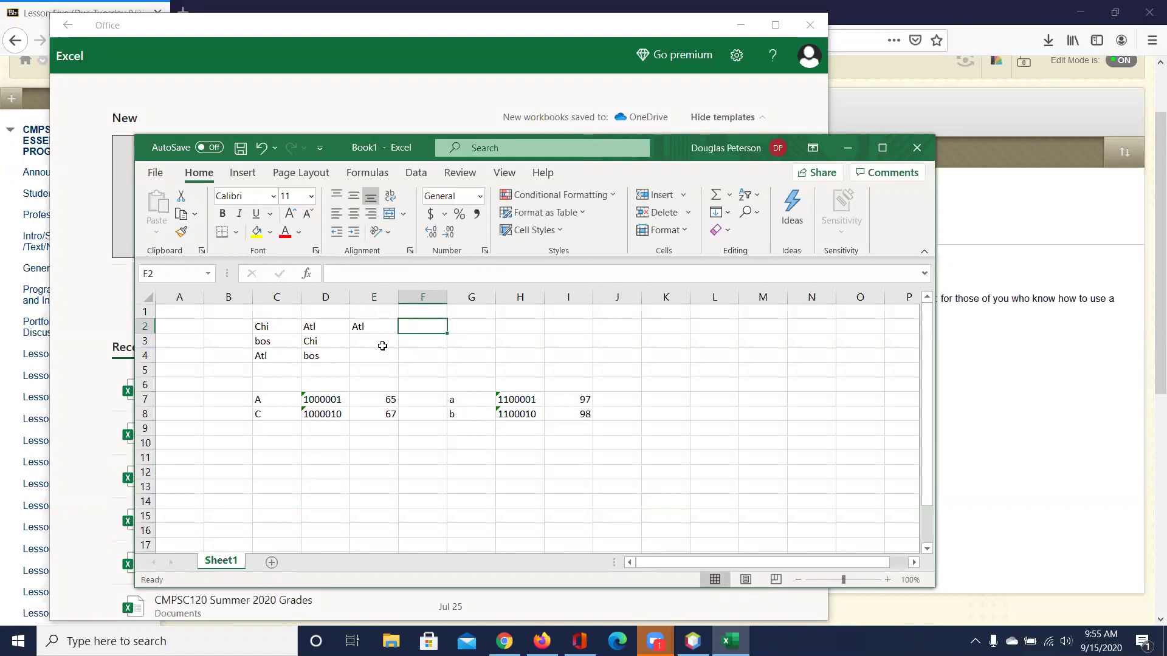
pyautogui.click(382, 346)
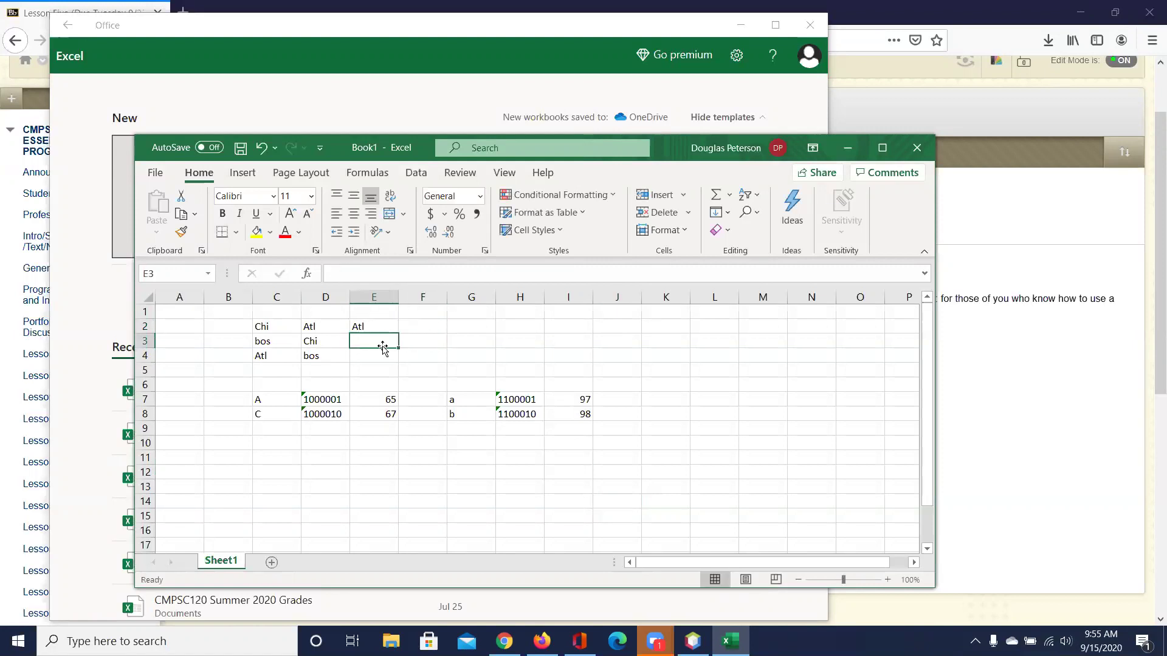
pyautogui.write('bos')
pyautogui.press('Return')
pyautogui.write('Chi')
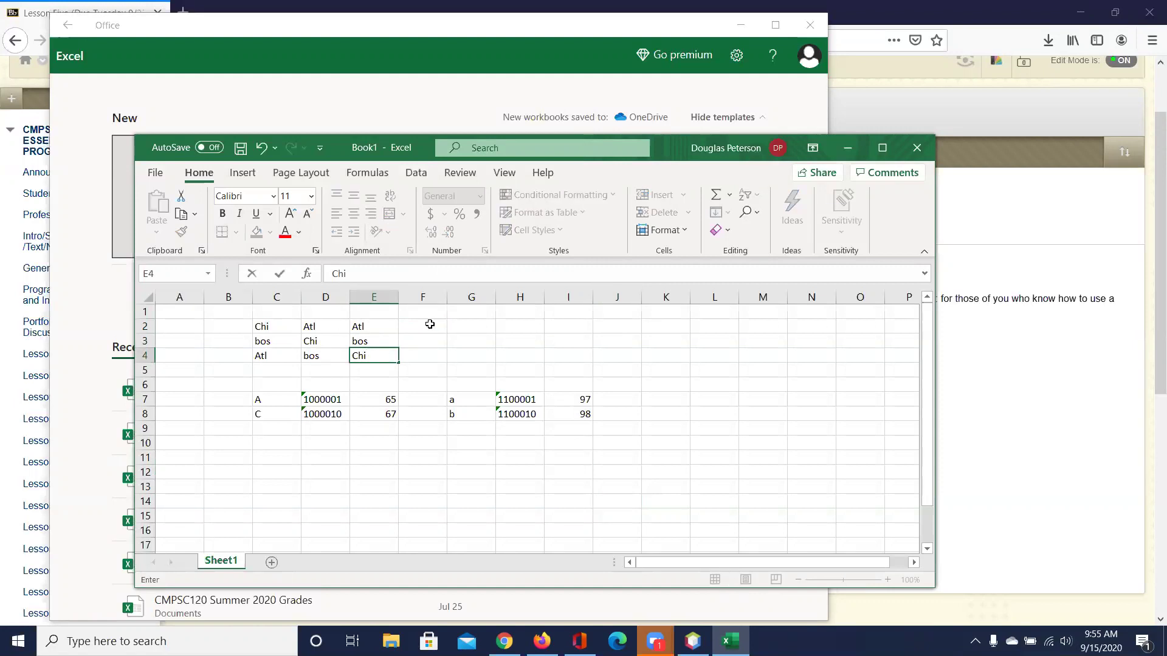
# Step: Compare the case-insensitive order in E2:E4 with the case-sensitive order in D2:D4 by selecting each list
pyautogui.click(383, 323)
pyautogui.moveTo(383, 324); pyautogui.dragTo(378, 359)
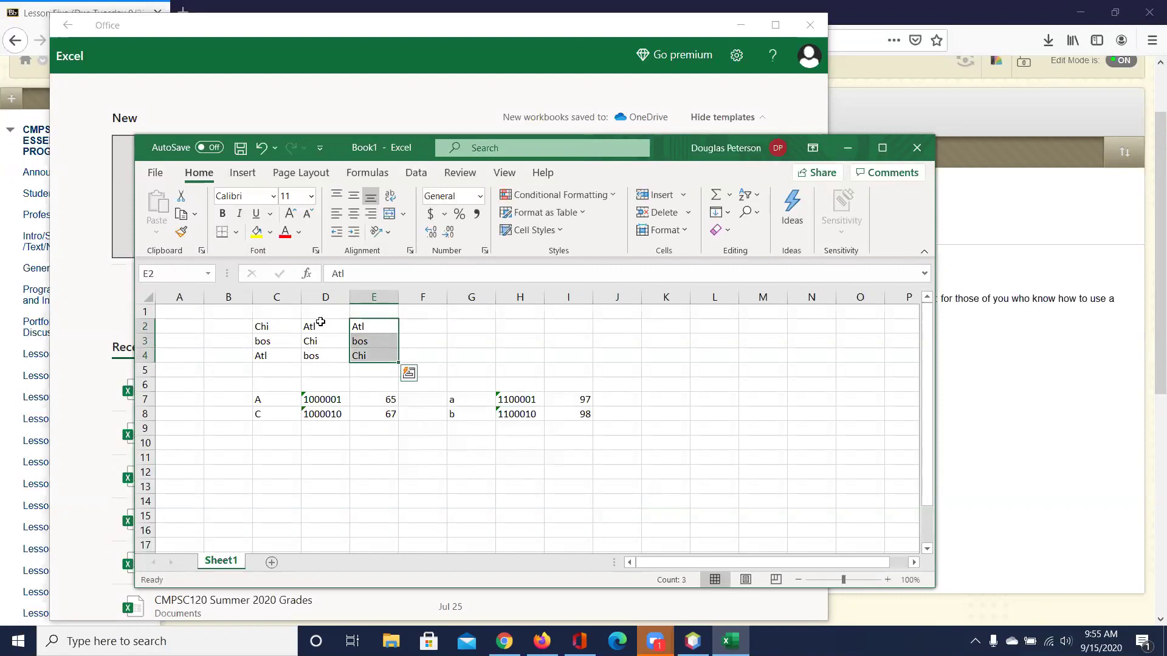
pyautogui.moveTo(311, 325); pyautogui.dragTo(316, 355)
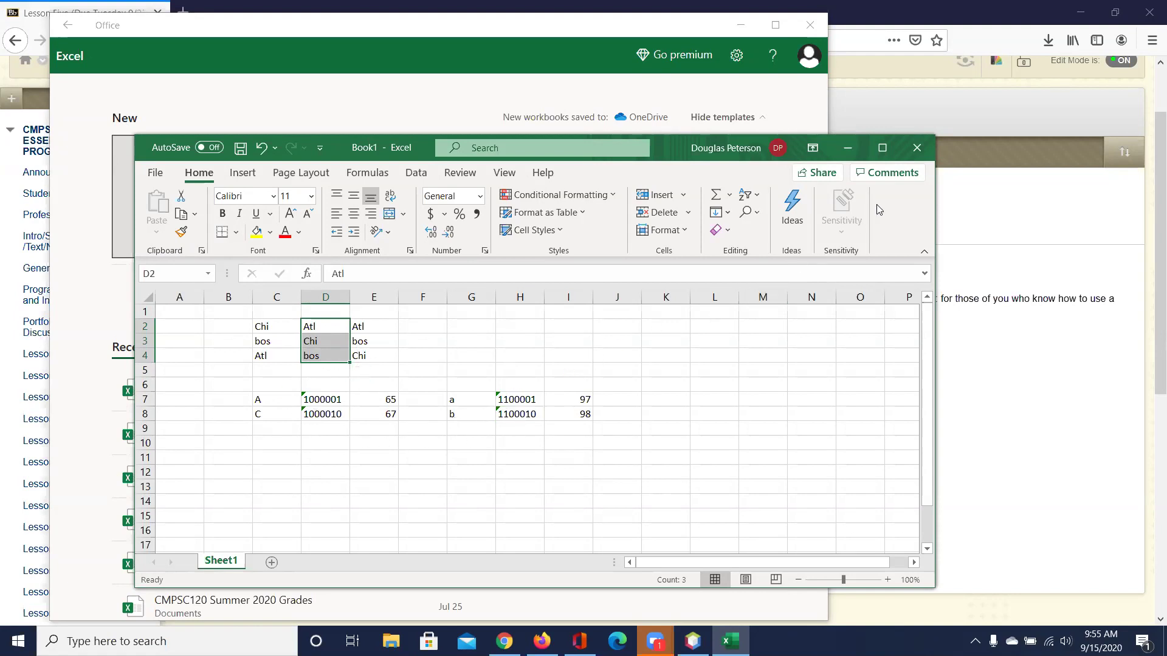
# Step: Close the workbook without saving along with the Office window, and switch to Apache NetBeans IDE
pyautogui.click(917, 149)
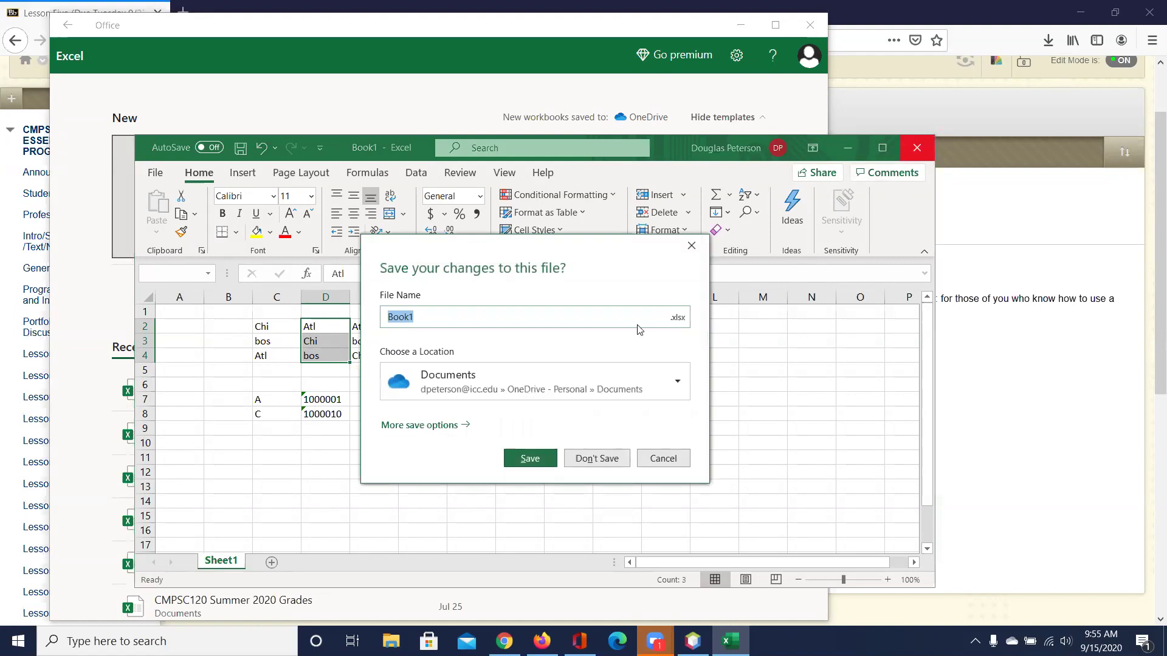
pyautogui.click(571, 460)
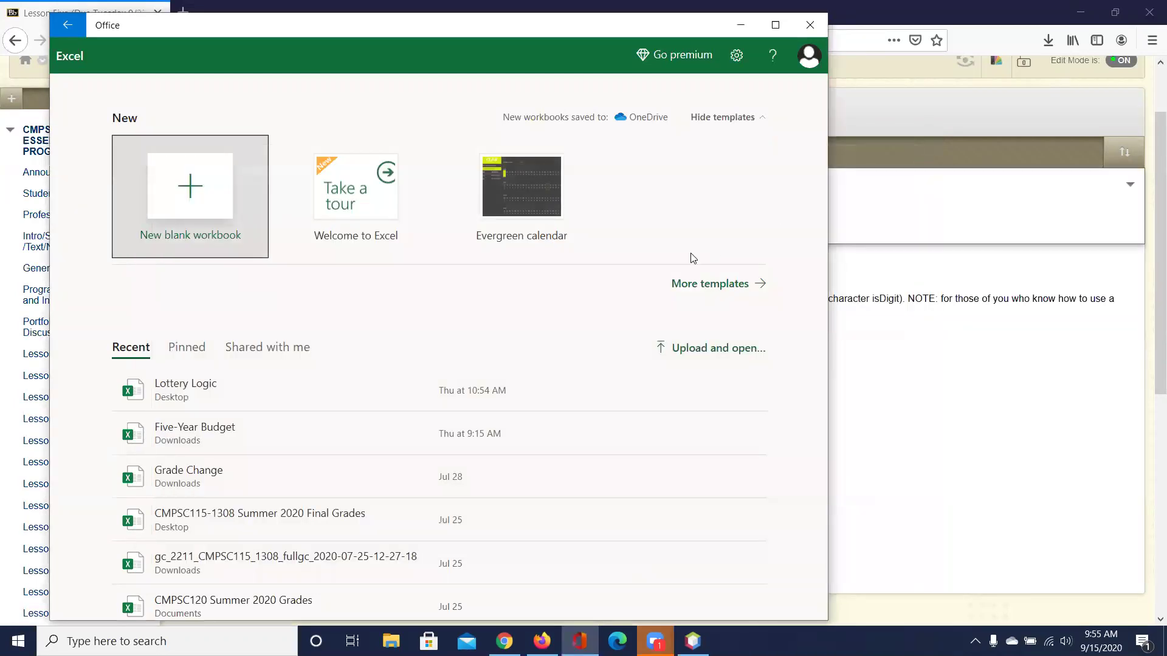
pyautogui.click(812, 29)
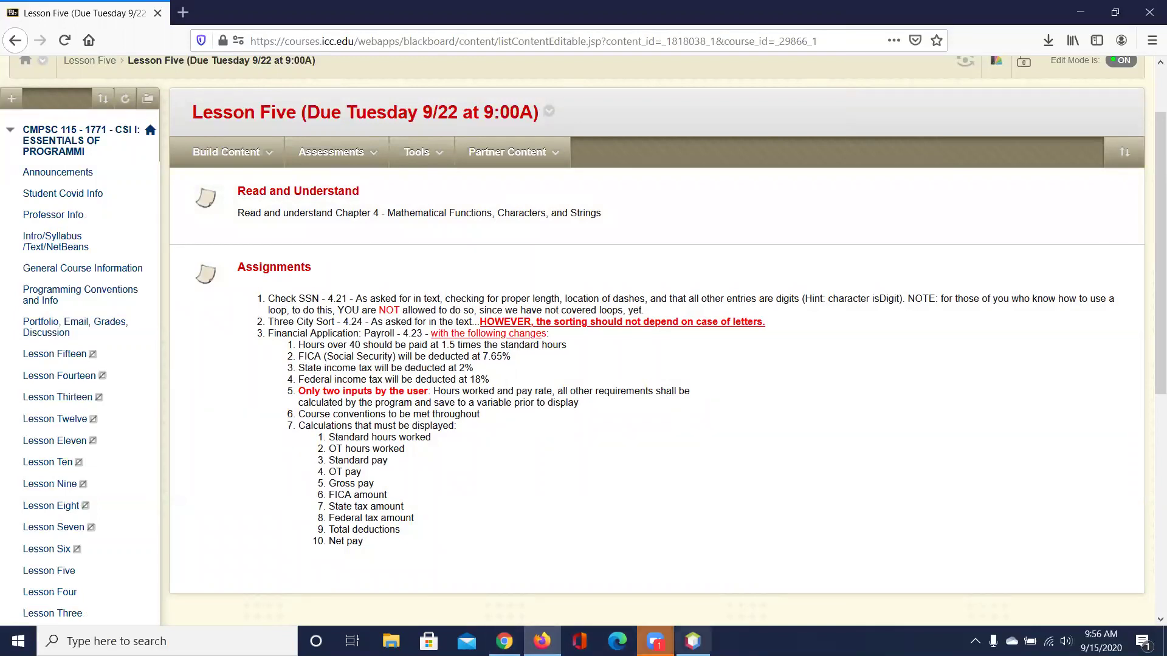
pyautogui.moveTo(693, 641)
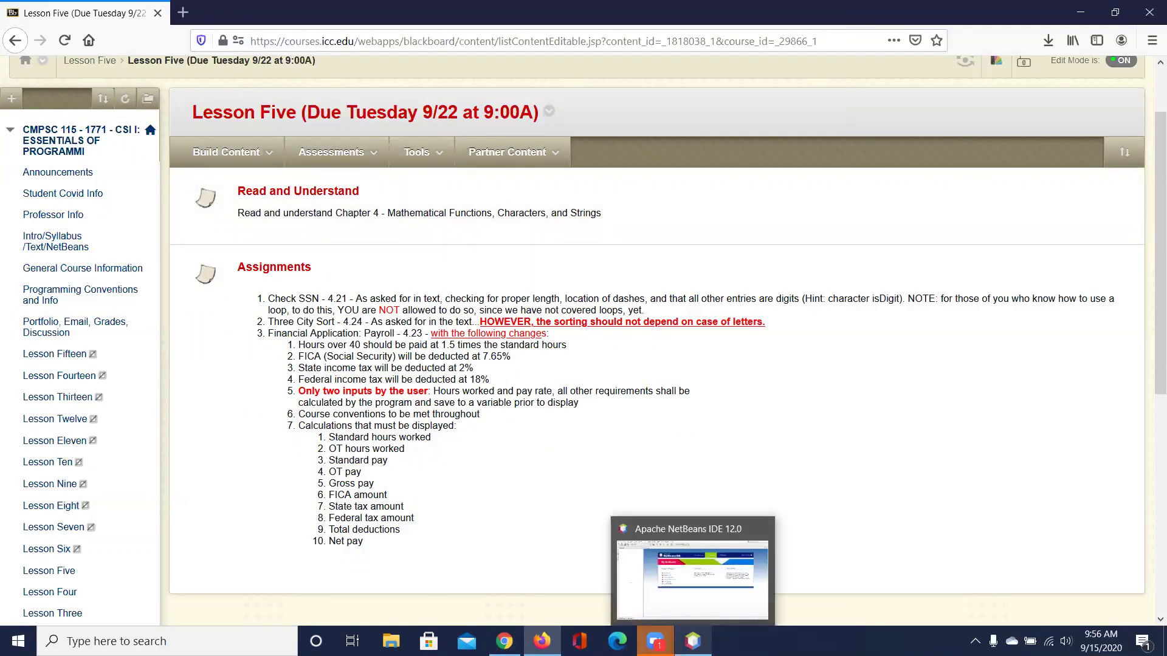
pyautogui.click(692, 641)
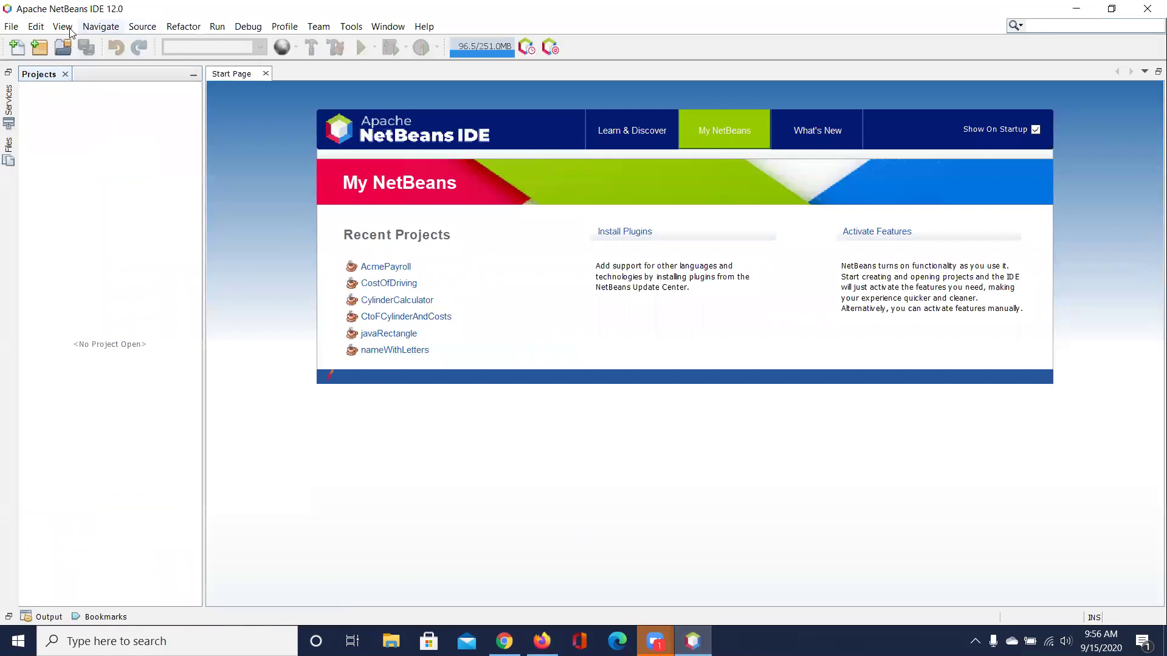
pyautogui.click(11, 26)
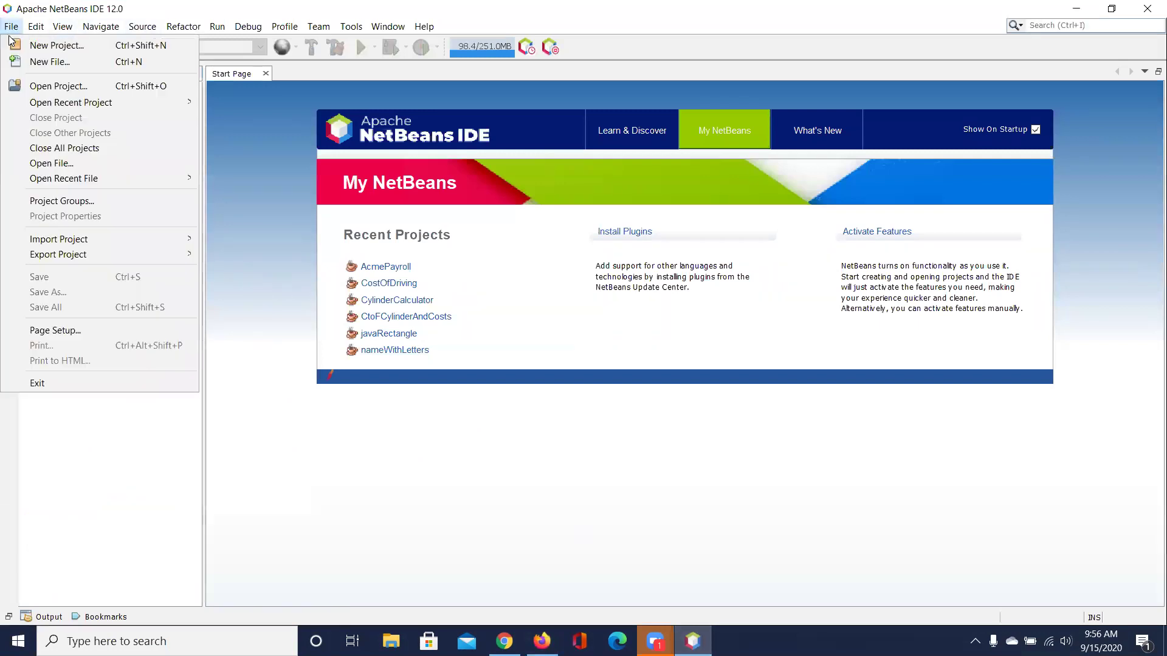
pyautogui.click(30, 87)
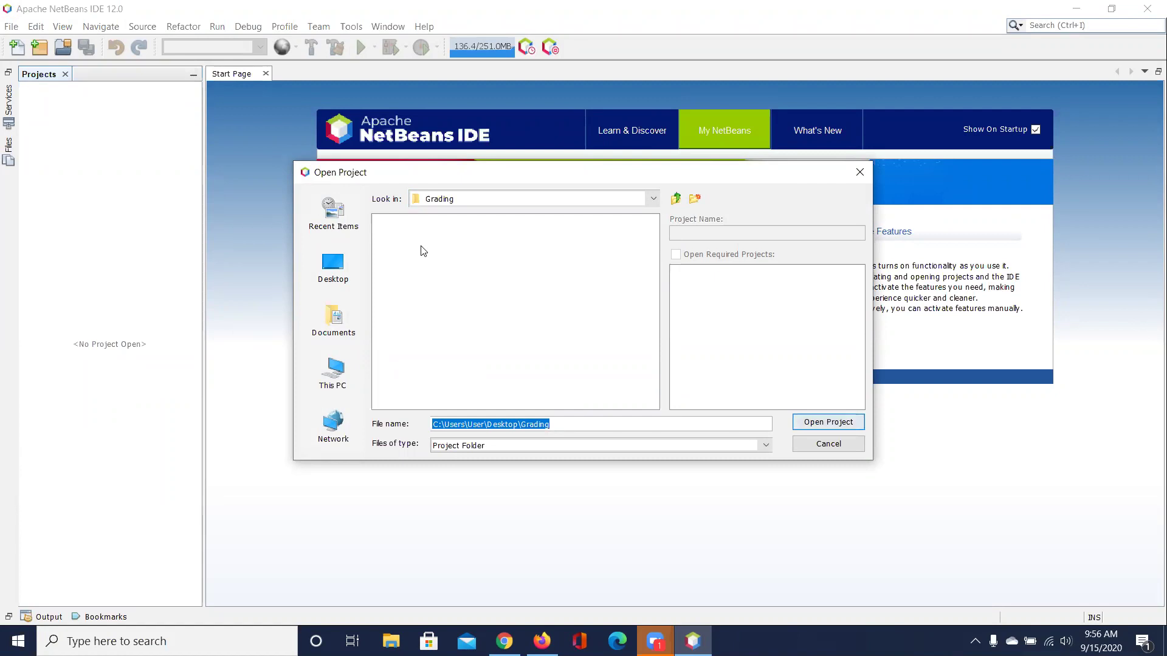
pyautogui.click(860, 172)
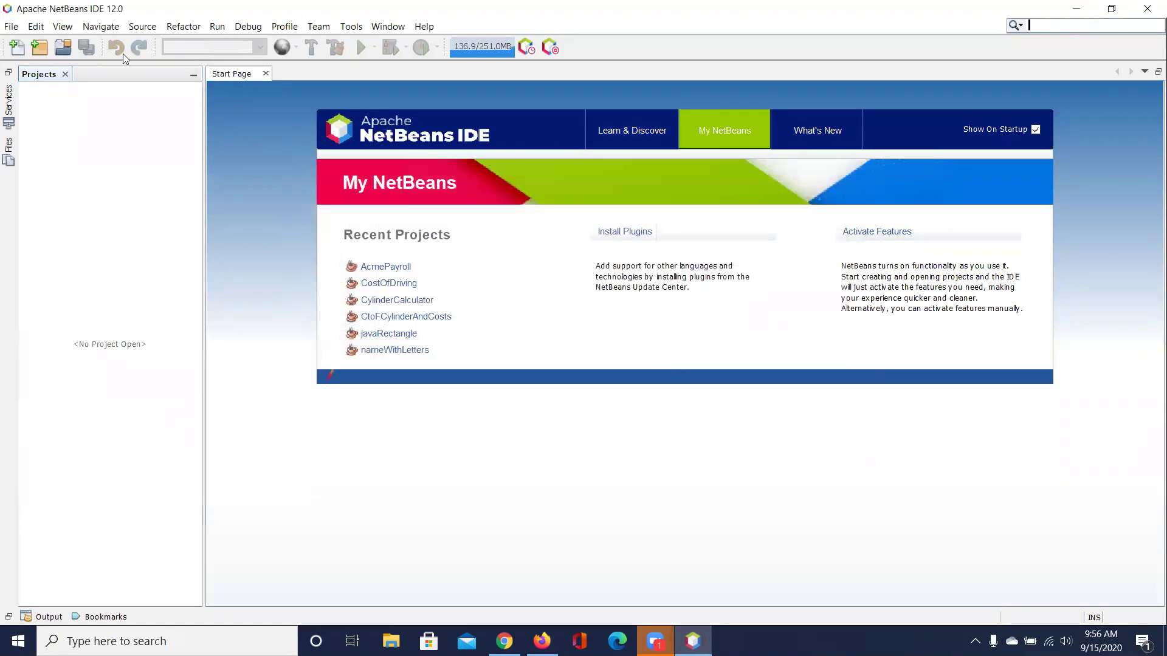
# Step: Create a new Java application project named PayrollCalculator on the Desktop with the main class payrollcalculator.PayrollCalculator
pyautogui.click(9, 27)
pyautogui.click(35, 47)
pyautogui.click(655, 481)
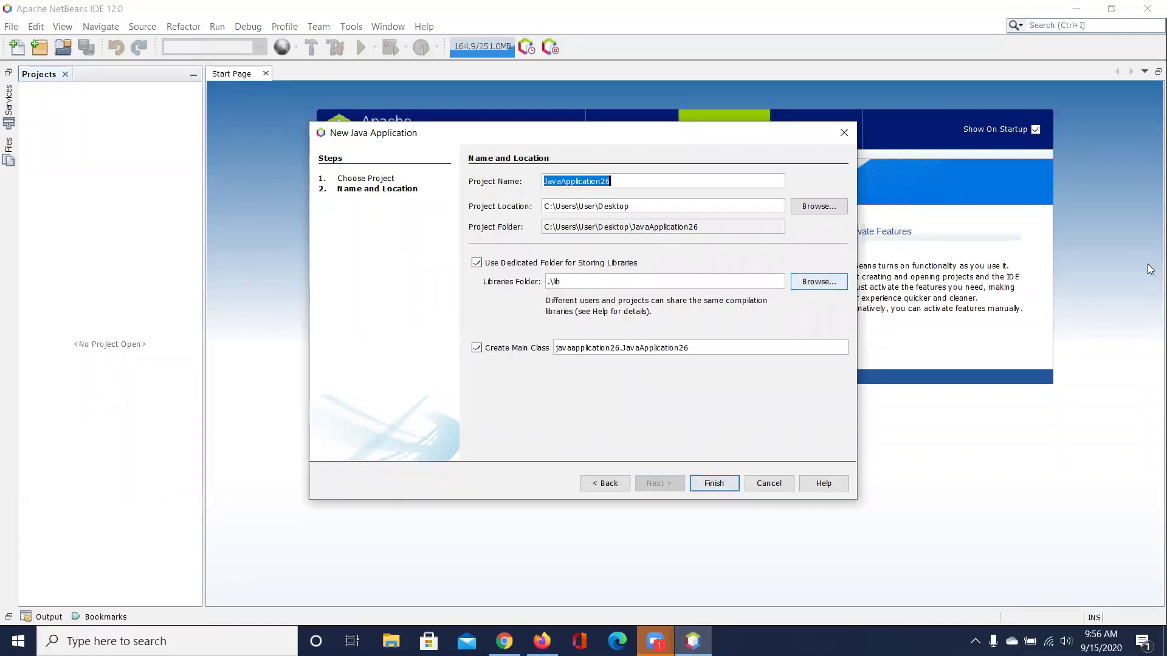
pyautogui.write('Pac')
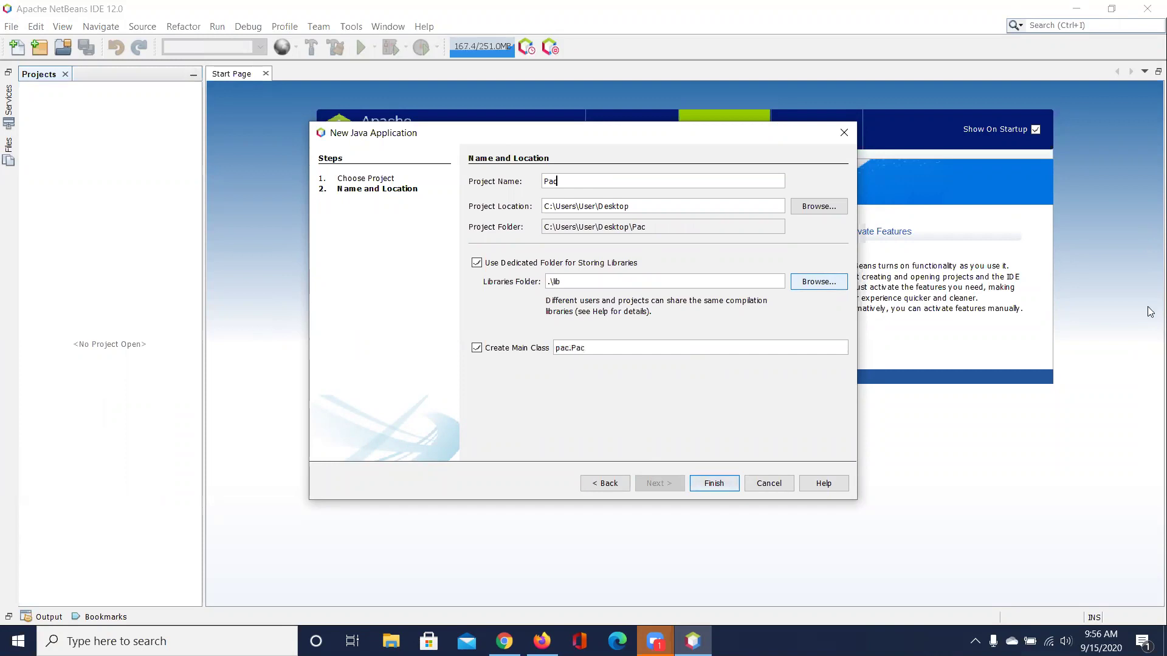
pyautogui.press('BackSpace')
pyautogui.write('yrollCalu')
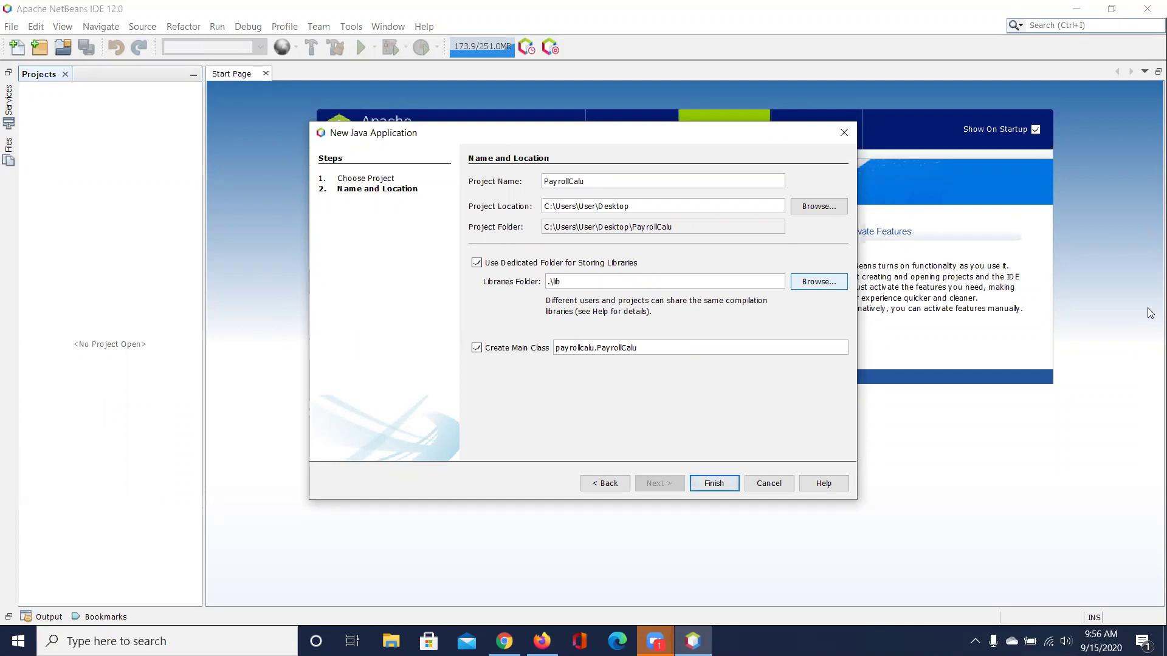
pyautogui.press('BackSpace')
pyautogui.write('culator')
pyautogui.press('Return')
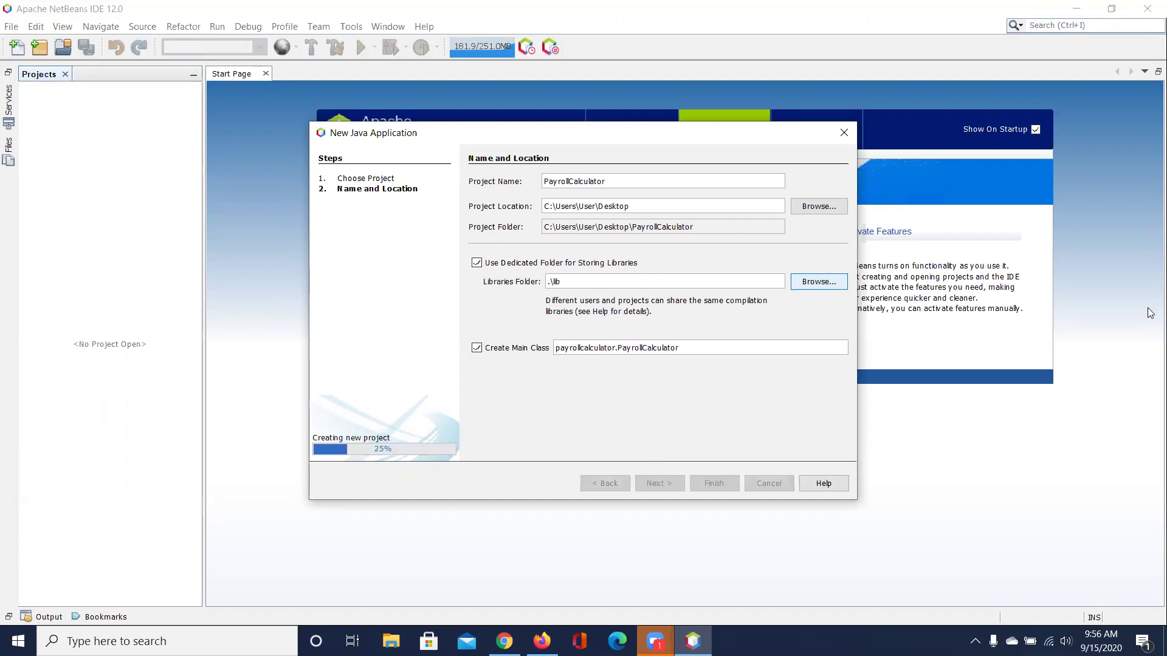